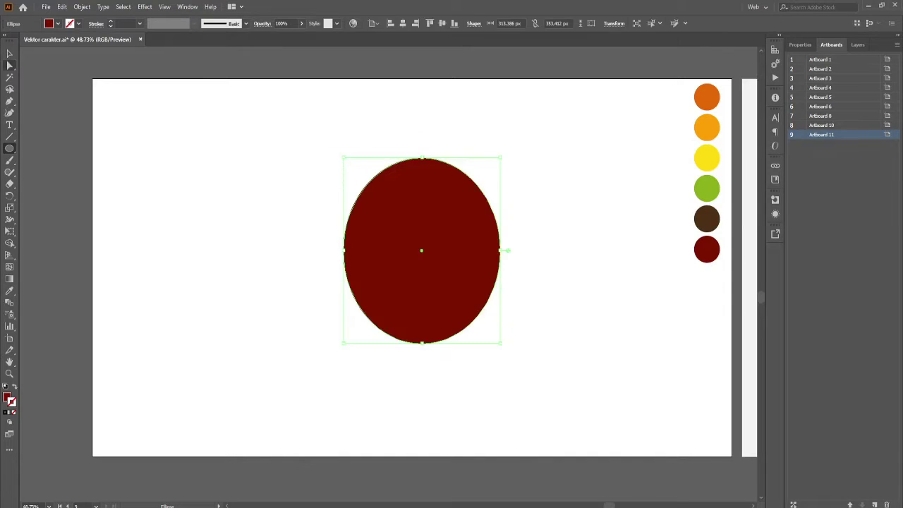
- Reshape the ellipse's anchors into an egg: top point up, sides out, bottom raised
key(a)
drag(500, 250, 475, 250)
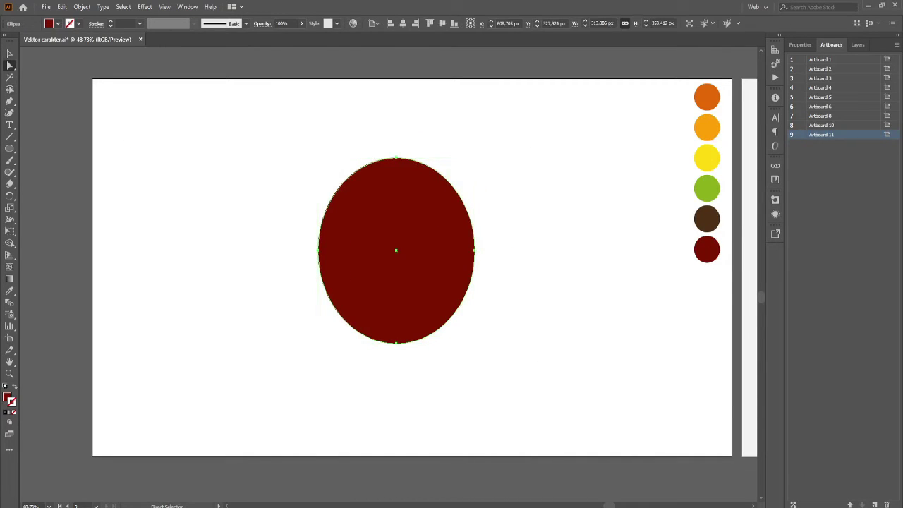
click(474, 250)
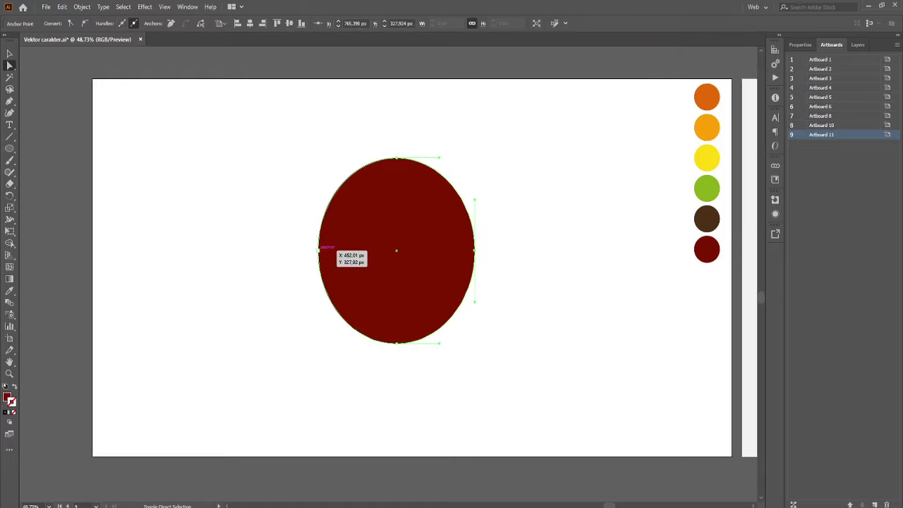
click(397, 158)
drag(397, 158, 396, 116)
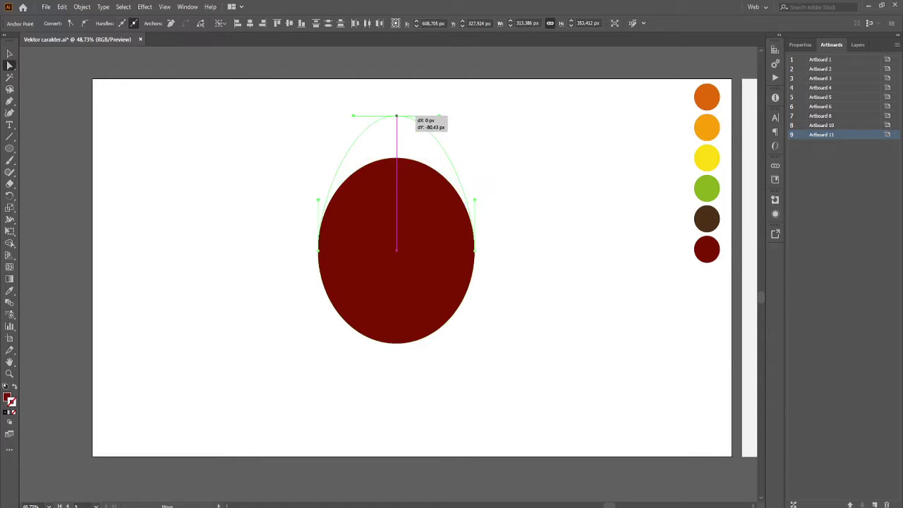
drag(474, 250, 493, 250)
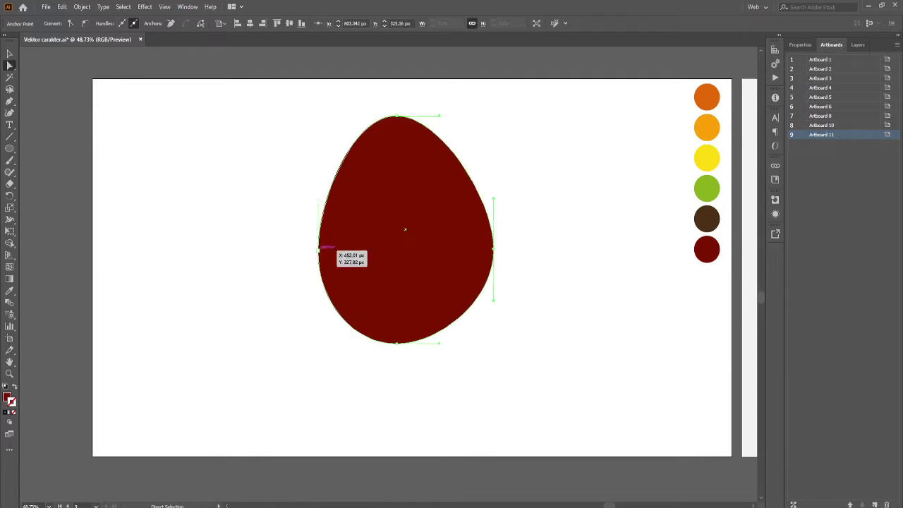
drag(319, 248, 301, 248)
drag(396, 342, 396, 331)
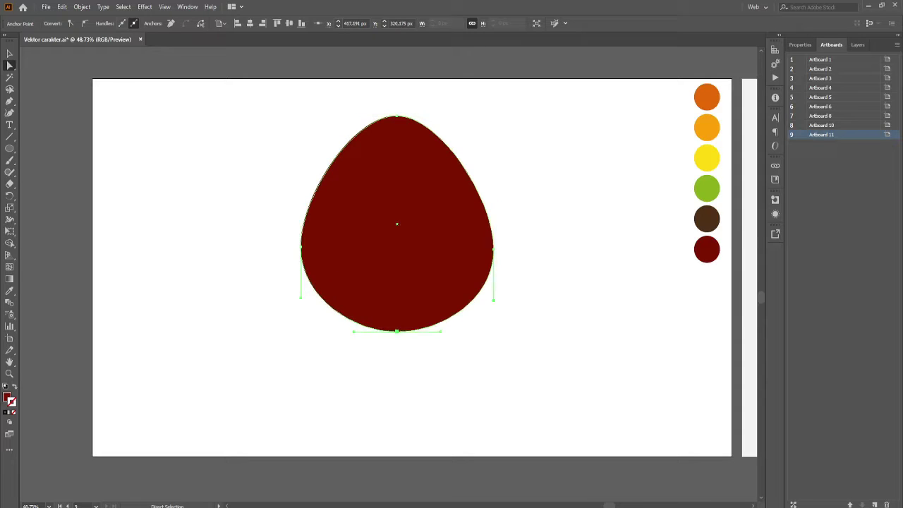
click(431, 187)
drag(430, 187, 431, 189)
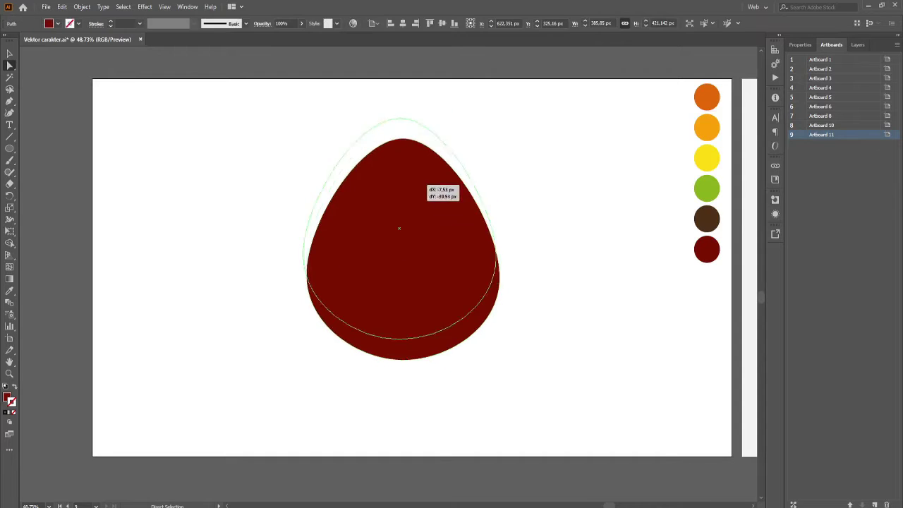
- Resize the egg to about 364 × 436 px and move it left and down
key(v)
drag(302, 224, 312, 223)
drag(402, 333, 403, 343)
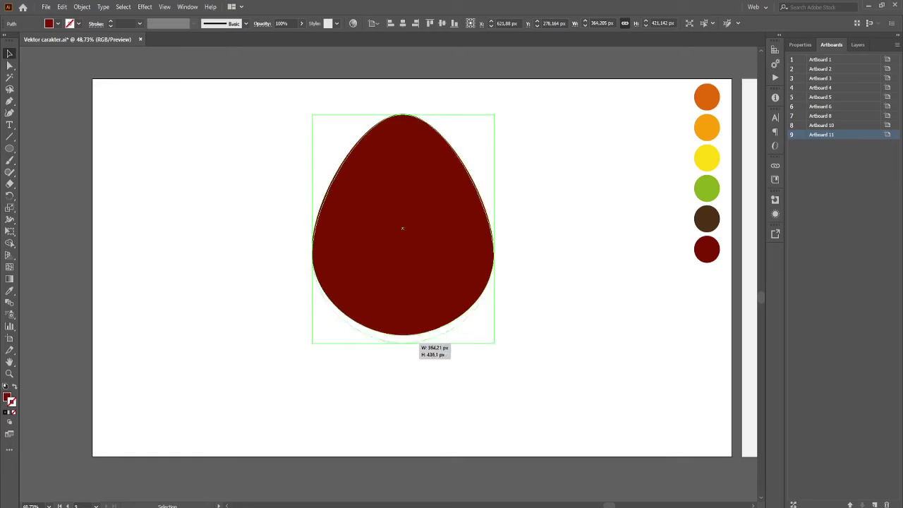
key(ctrl+shift+a)
drag(403, 228, 392, 244)
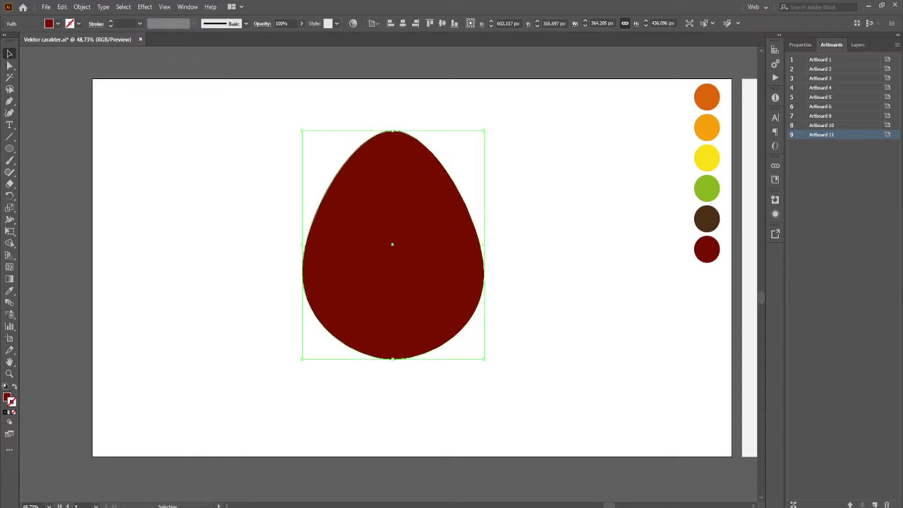
- Fill the egg with a yellow-to-red gradient and show the Gradient panel
key(g)
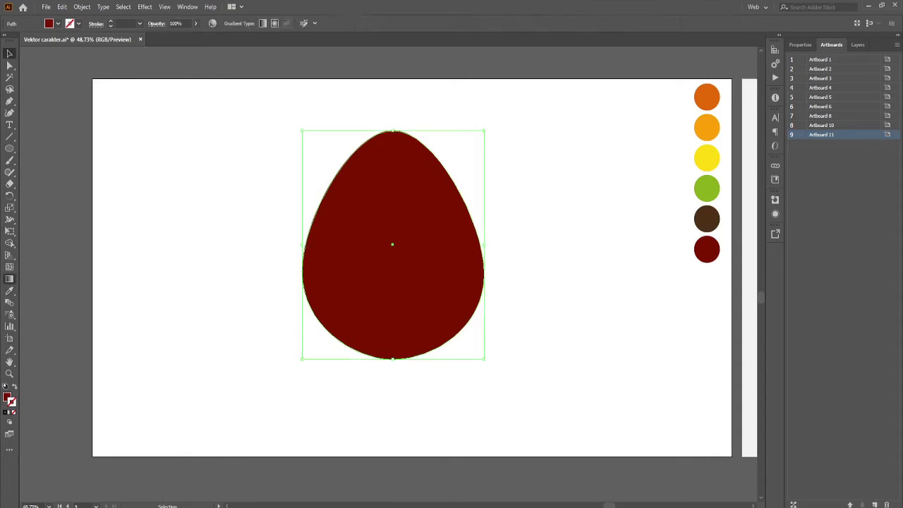
click(58, 23)
click(14, 76)
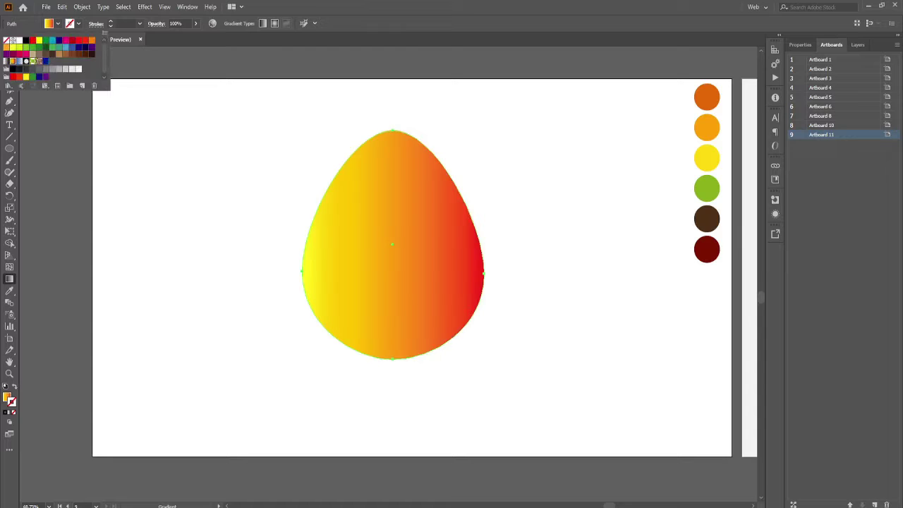
click(187, 6)
click(230, 250)
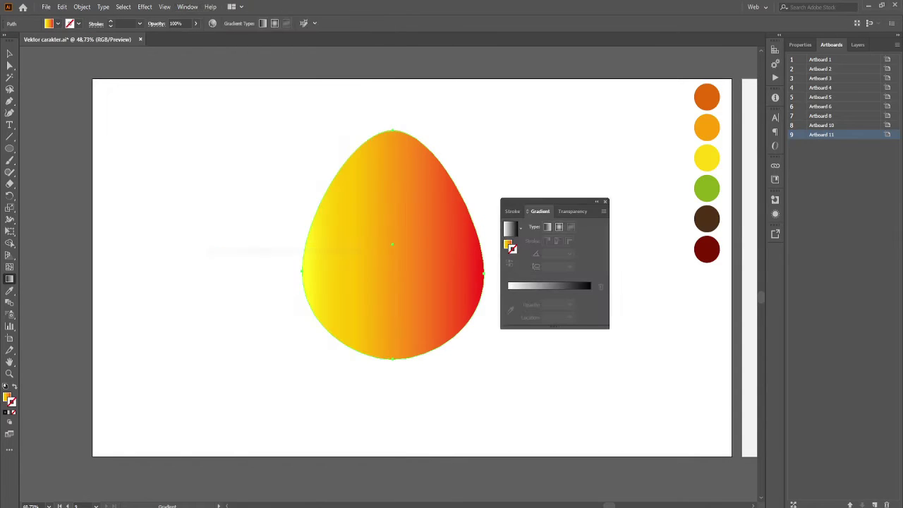
drag(557, 201, 558, 128)
- Remove the extra gradient stops and angle the gradient from lower left to upper right
key(v)
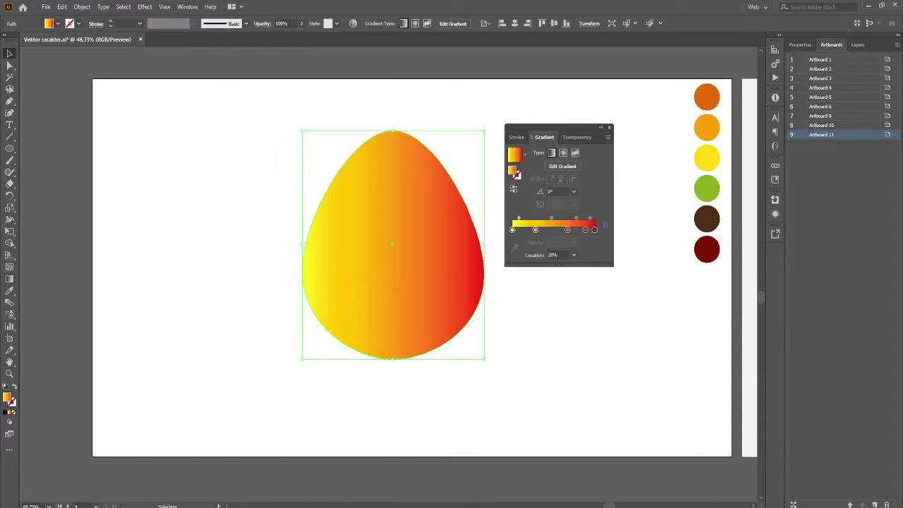
mouse_move(536, 230)
mouse_down()
mouse_move(536, 251)
mouse_move(568, 251)
mouse_move(550, 230)
mouse_up()
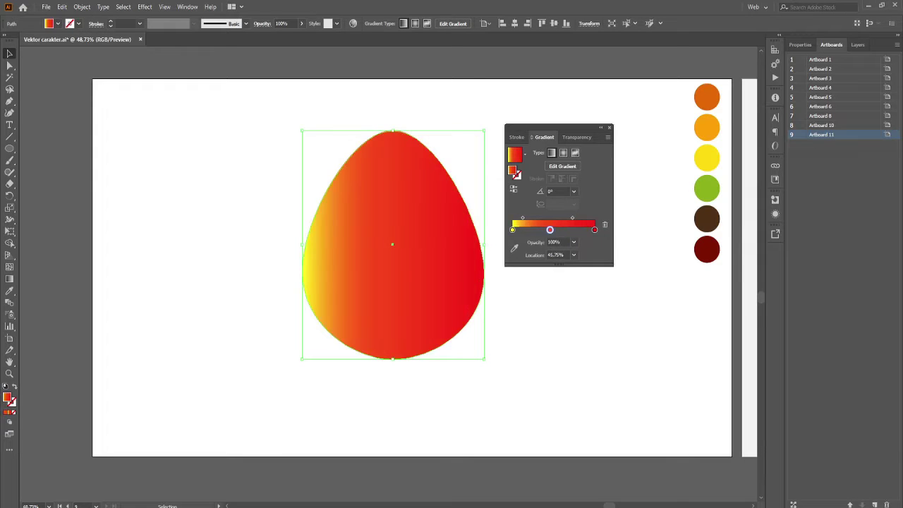
key(g)
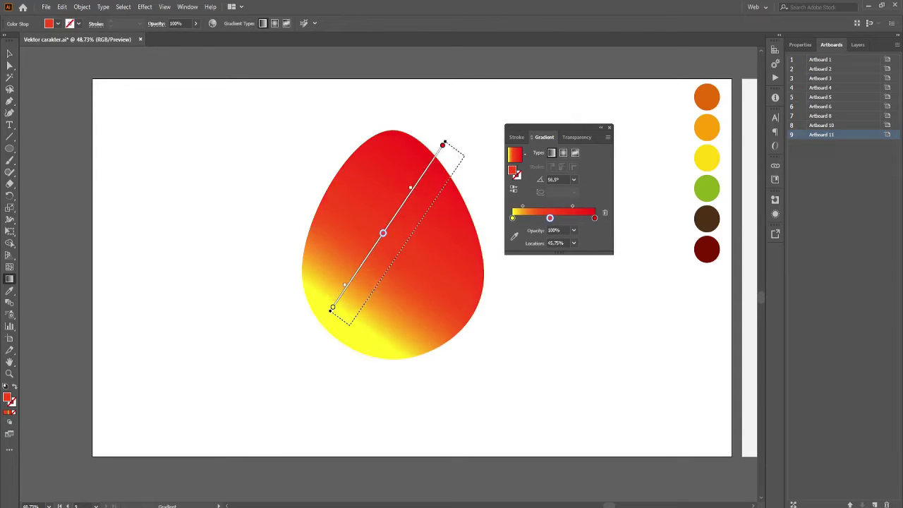
drag(317, 383, 357, 325)
key(Delete)
scroll(396, 296, up, 2)
drag(338, 400, 466, 183)
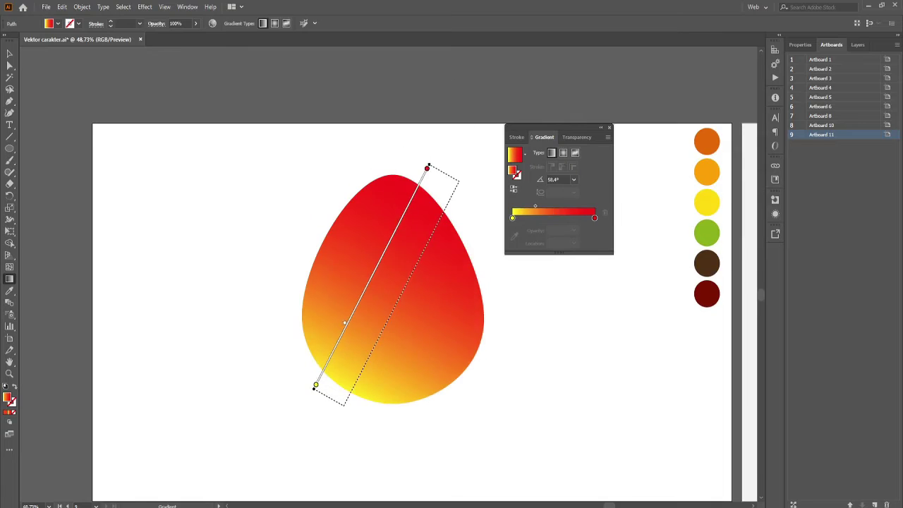
- Set the left gradient stop to dark red and the right stop to orange
click(338, 400)
double_click(338, 400)
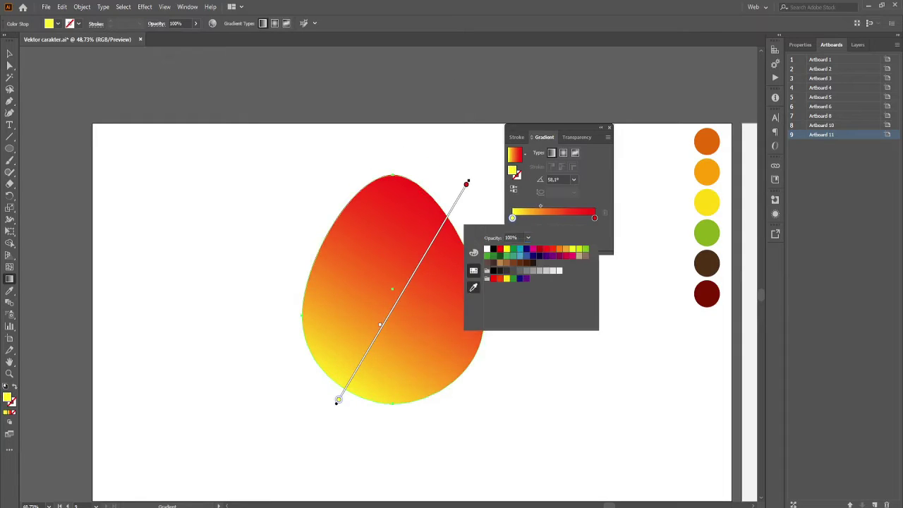
click(474, 287)
click(594, 218)
double_click(594, 217)
click(474, 287)
click(707, 141)
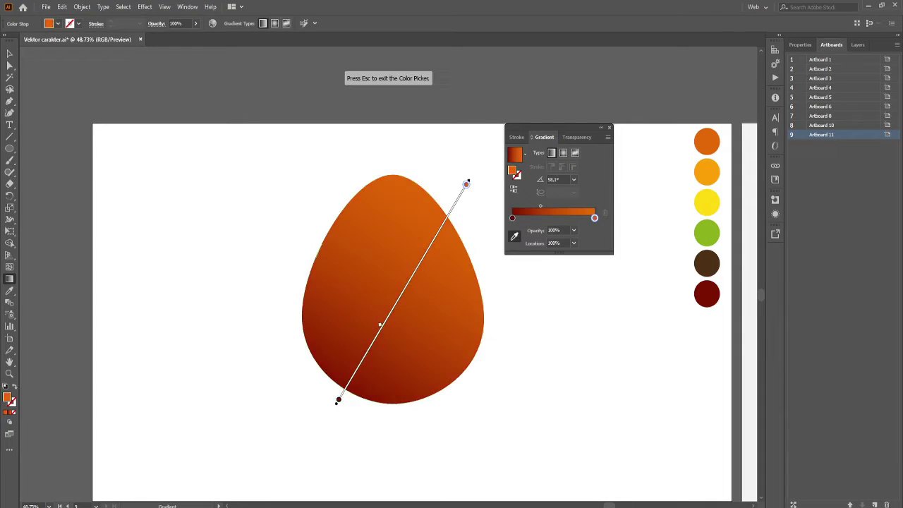
drag(594, 218, 567, 217)
- Add a light orange middle stop shifted toward the dark end, then deselect the egg
double_click(568, 218)
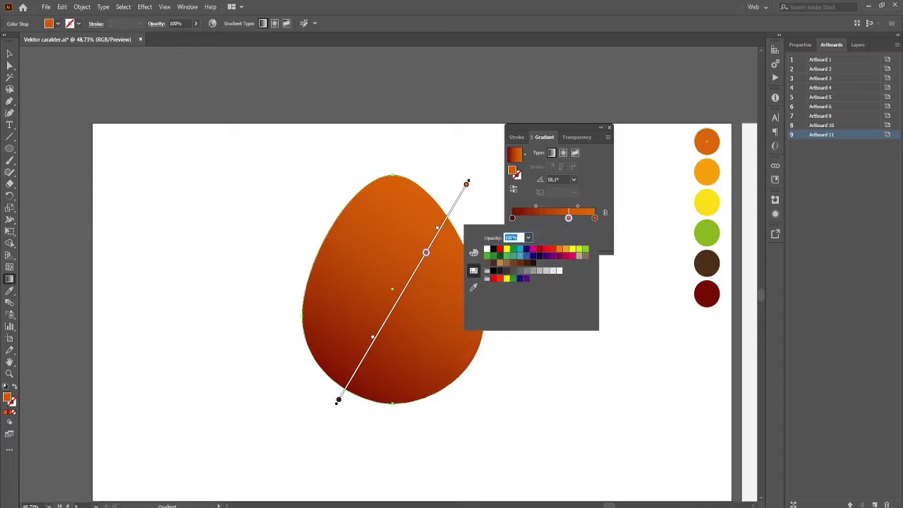
click(477, 240)
click(707, 172)
key(v)
drag(568, 229, 556, 229)
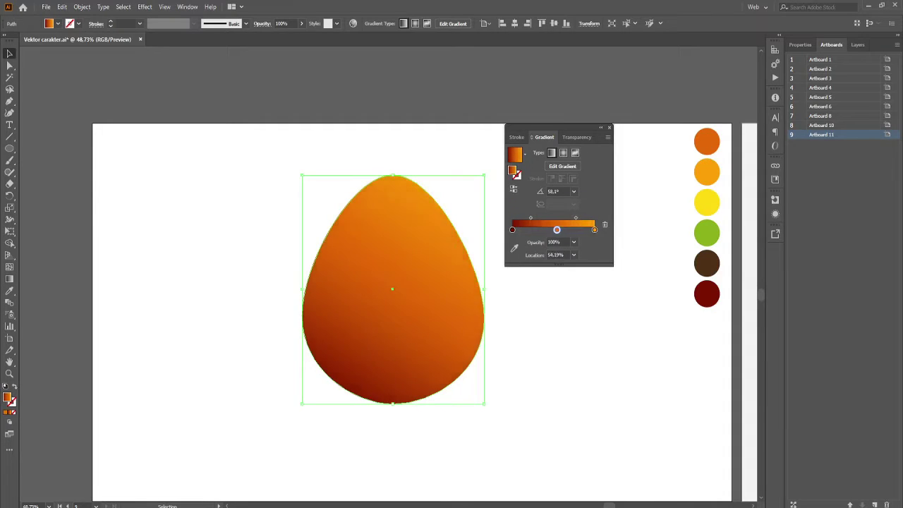
key(ctrl+shift+a)
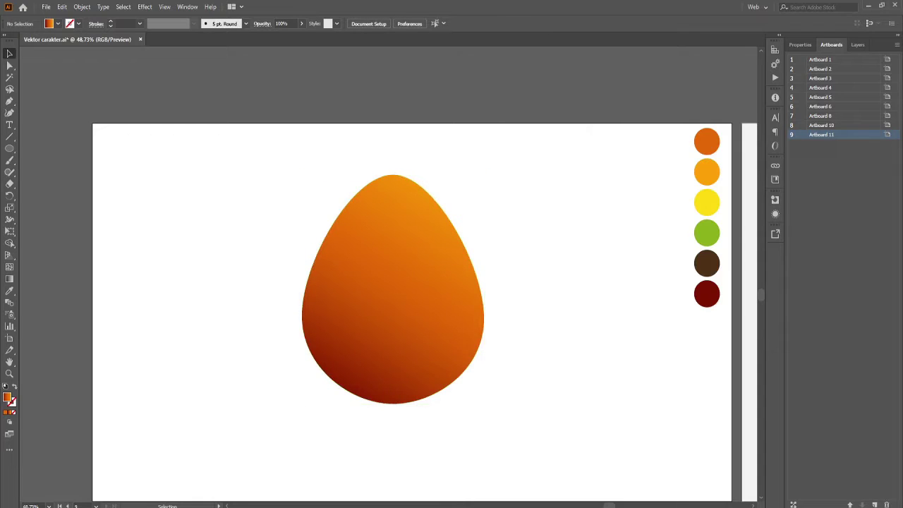
key(ctrl+minus)
- Draw a light orange circle at the top of the egg as the head
key(ctrl+plus)
mouse_move(400, 303)
mouse_down()
mouse_move(326, 231)
mouse_move(374, 251)
mouse_up()
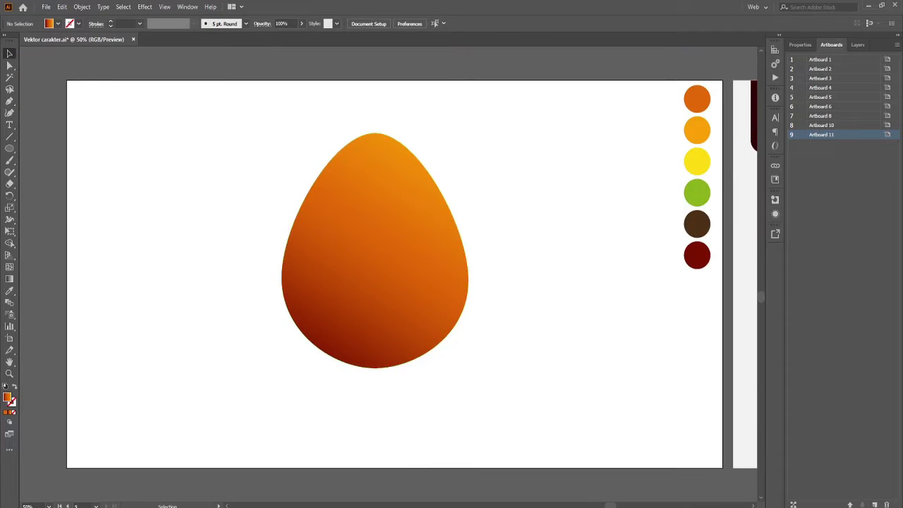
drag(348, 122, 422, 203)
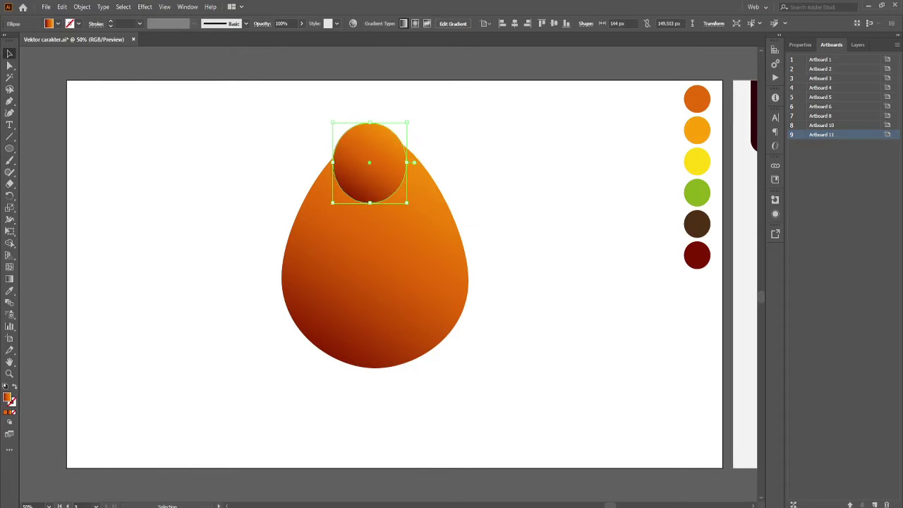
drag(395, 169, 382, 168)
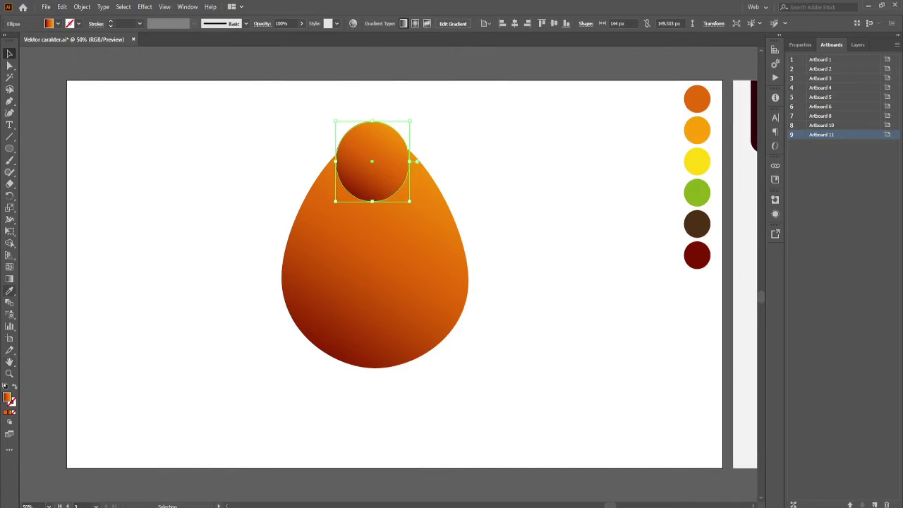
key(i)
click(697, 161)
click(697, 130)
key(v)
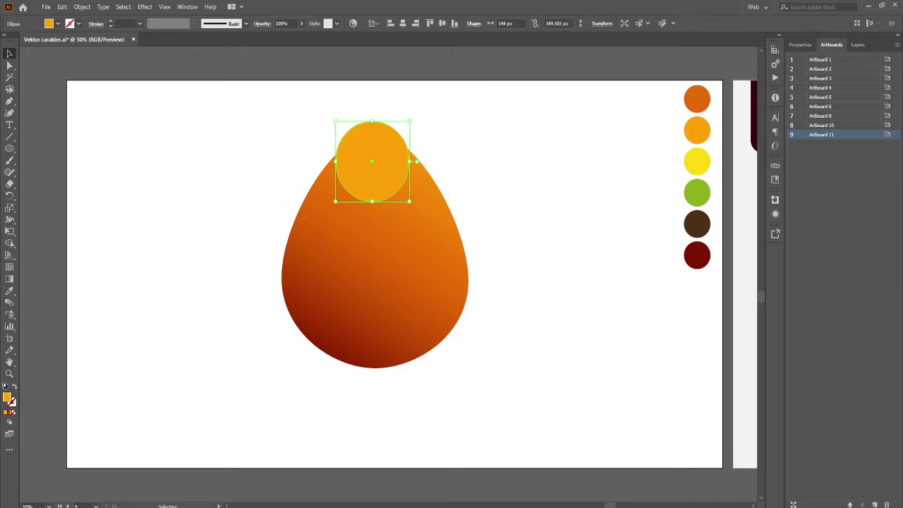
drag(374, 127, 374, 117)
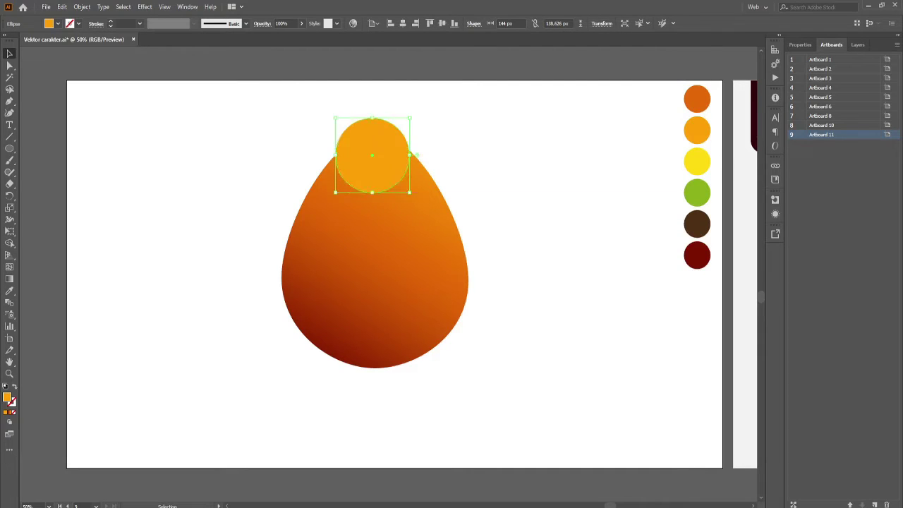
key(ctrl+shift+a)
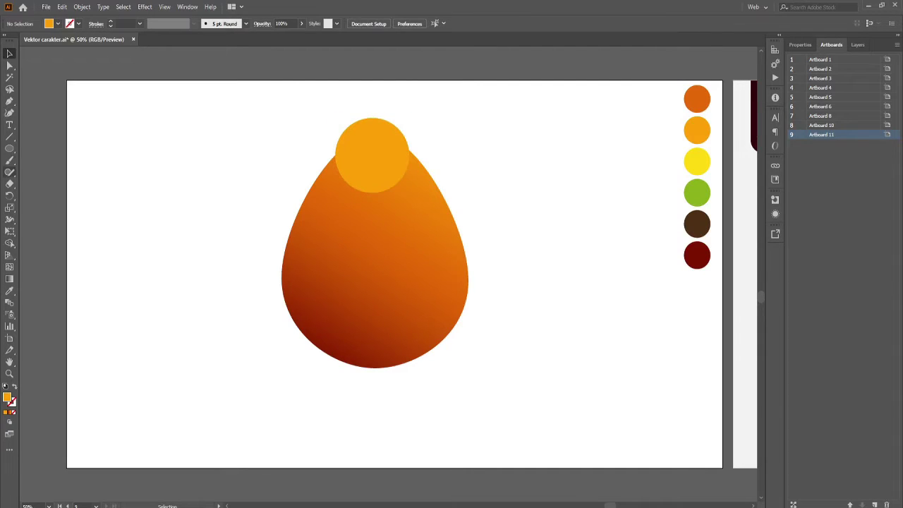
- Paste a copy of the head circle in front of it
click(372, 153)
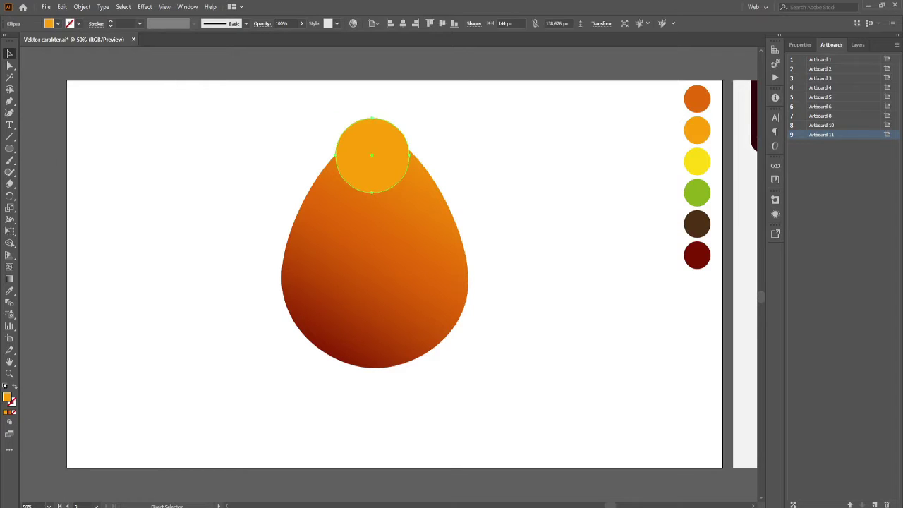
click(46, 6)
click(88, 77)
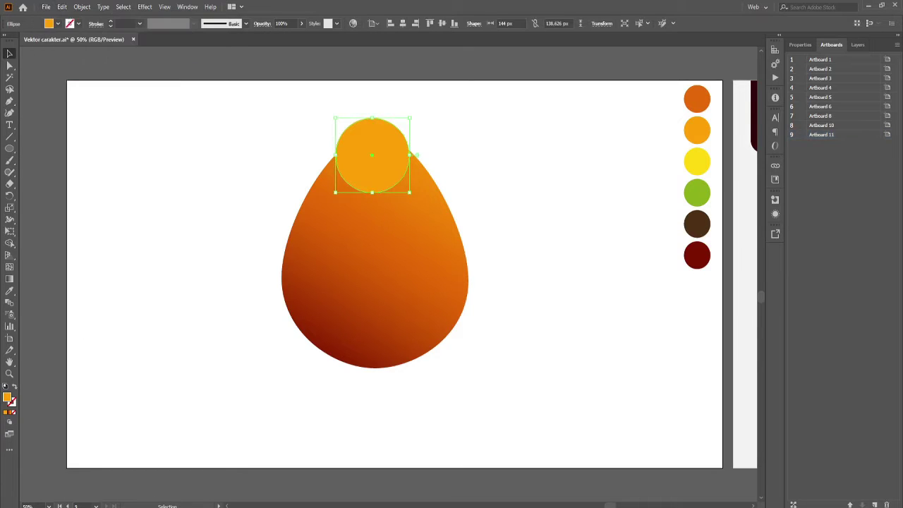
shift+click(406, 159)
shift+click(406, 159)
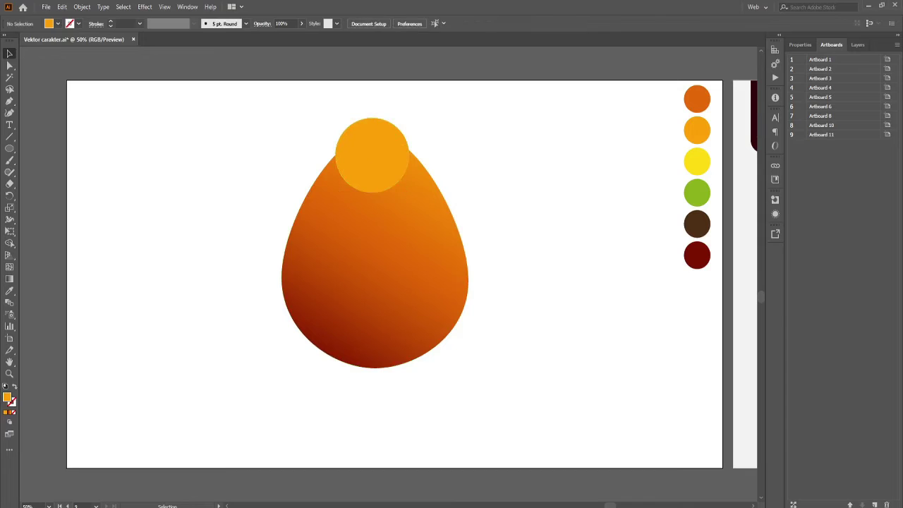
- Draw a curved yellow highlight shape across the circle's upper right with the Pen tool
click(372, 118)
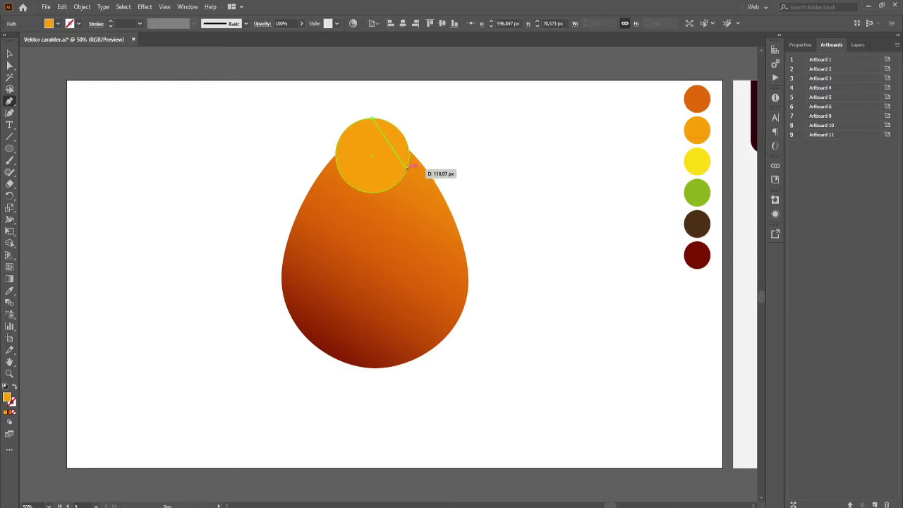
drag(453, 170, 476, 175)
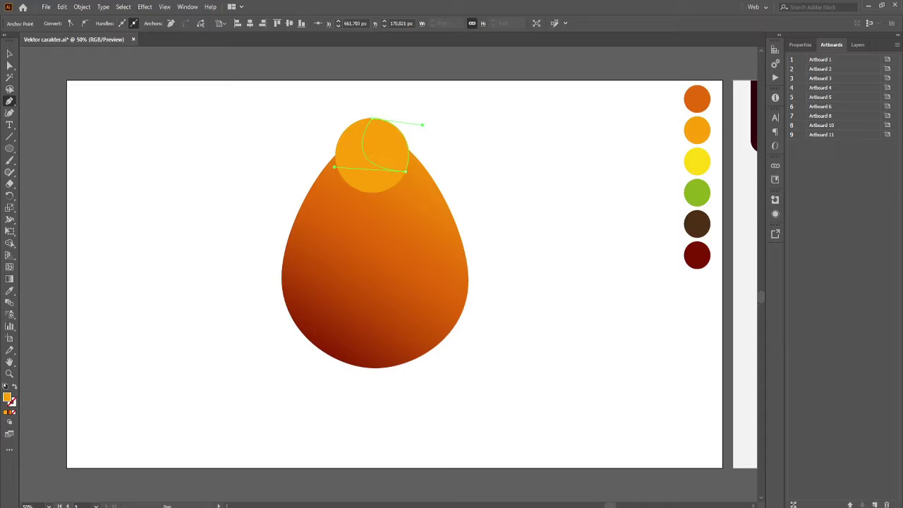
key(v)
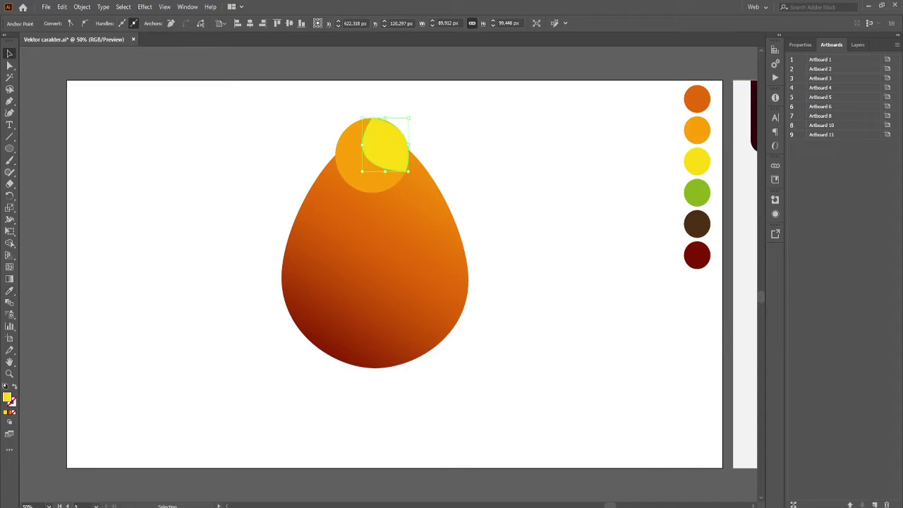
key(ctrl+shift+a)
- Set the yellow highlight's opacity to about 50%, then copy the head circle
click(384, 144)
click(301, 23)
drag(300, 35, 280, 36)
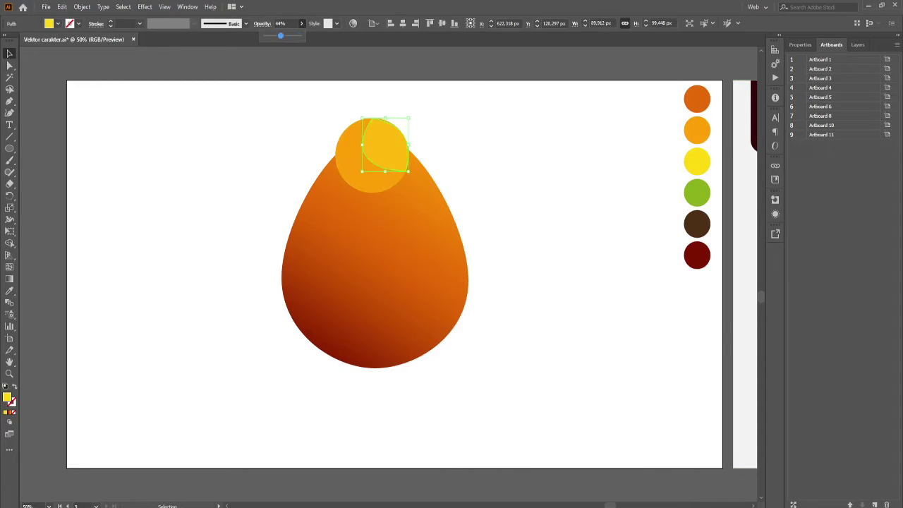
key(ctrl+shift+a)
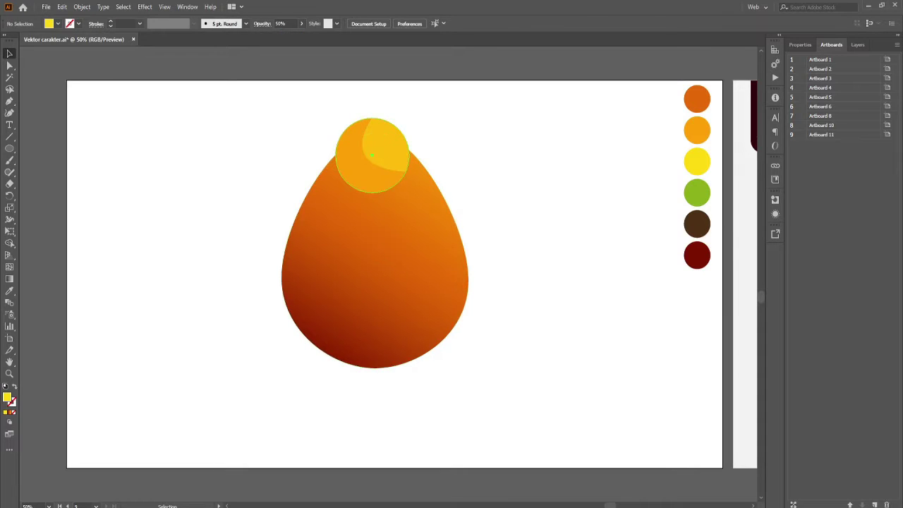
click(372, 153)
key(ctrl+shift+a)
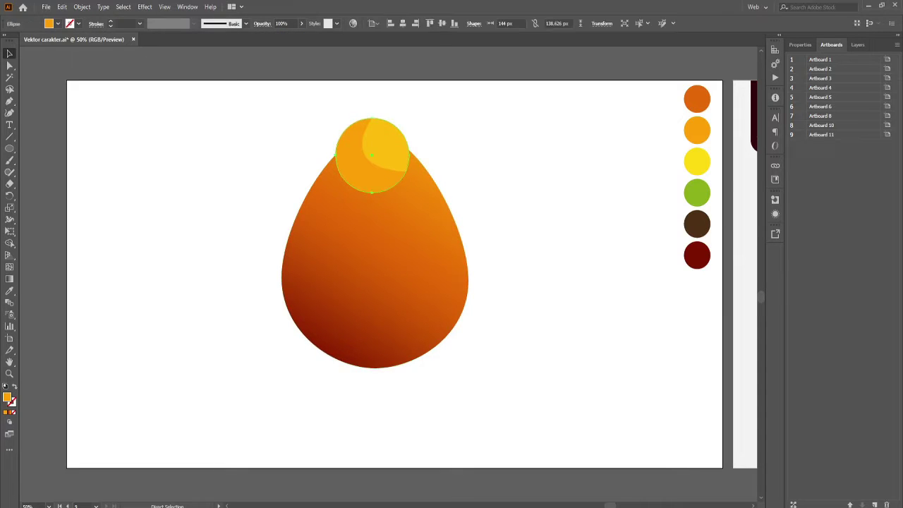
- Paste the head circle slightly lower, fill it black, and send it behind as a shadow crescent
key(ctrl+v)
drag(391, 265, 371, 153)
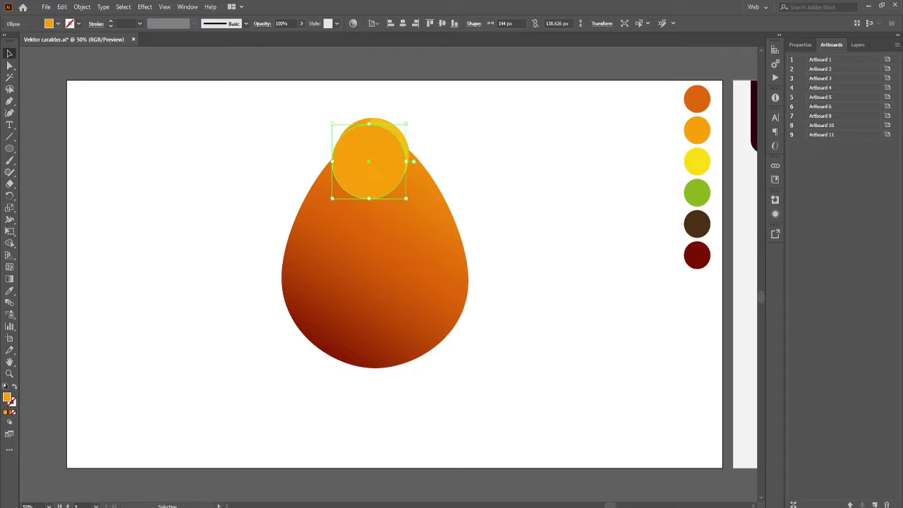
click(57, 23)
click(21, 37)
key(ctrl+bracketleft)
key(ctrl+bracketleft)
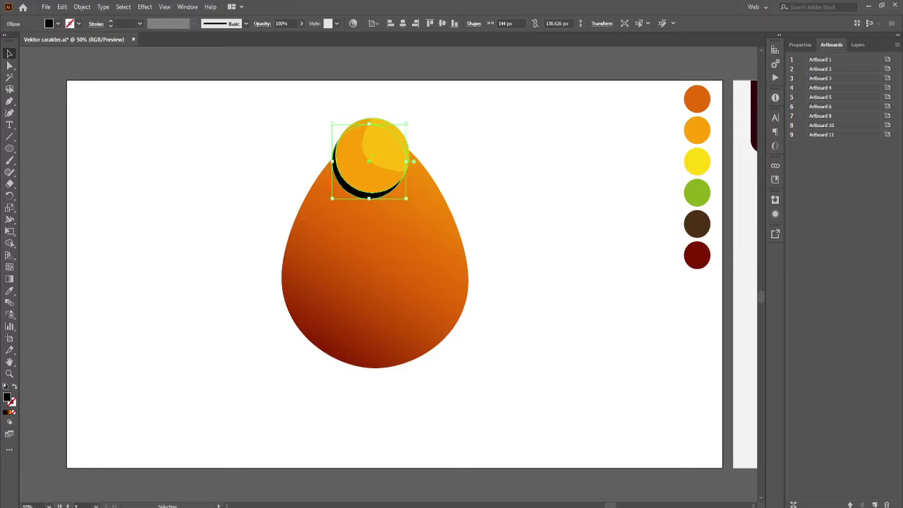
key(ctrl+shift+a)
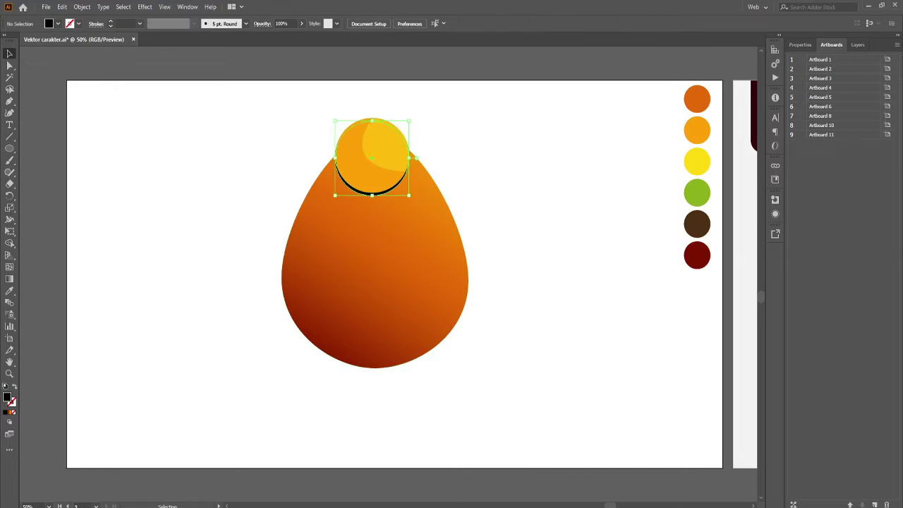
- Add a black pupil inside the head circle with a small white highlight dot
drag(360, 145, 382, 167)
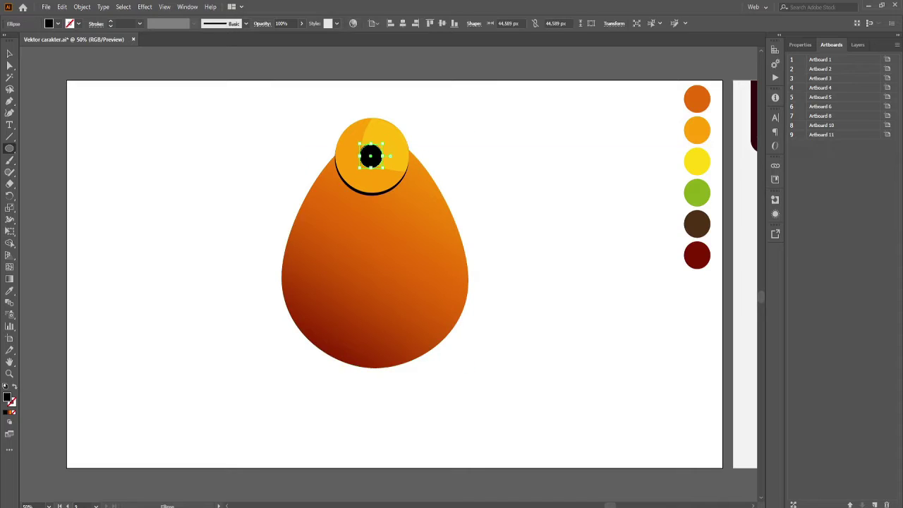
key(ctrl+shift+a)
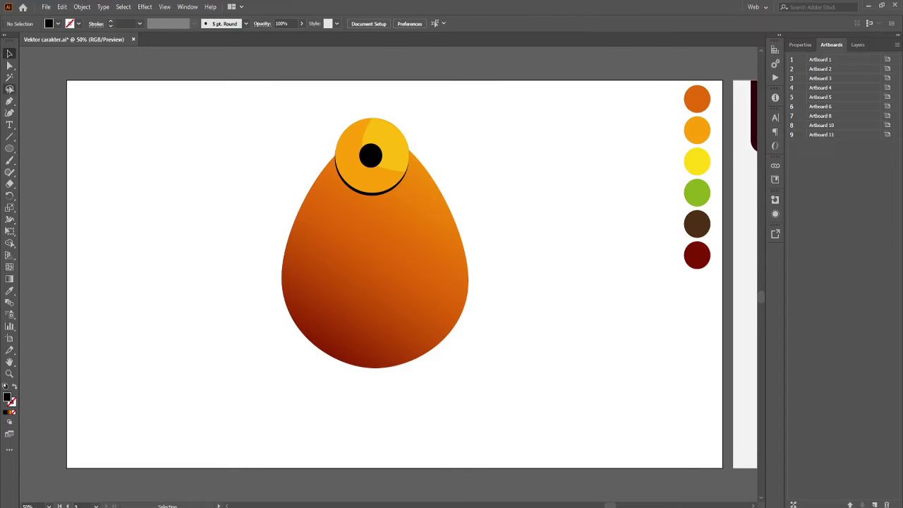
key(l)
drag(359, 148, 361, 151)
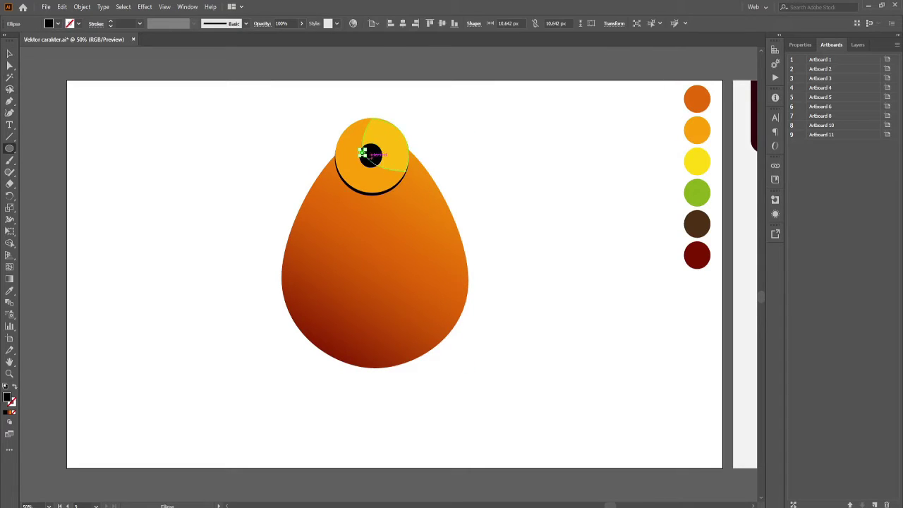
key(v)
click(48, 23)
click(19, 44)
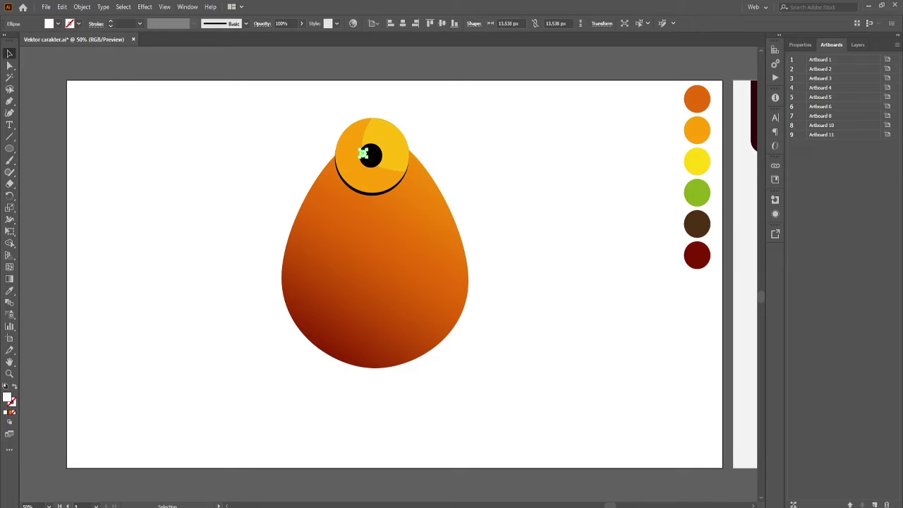
key(ctrl+shift+a)
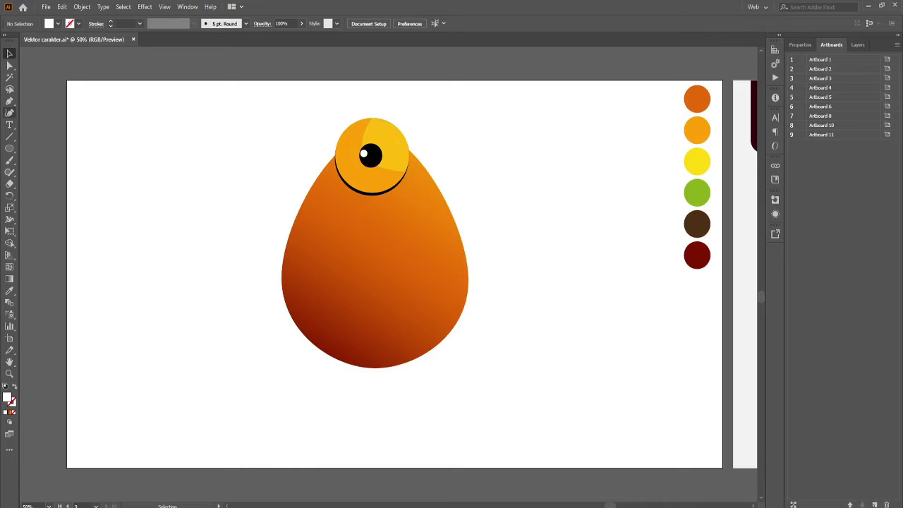
- Draw a triangular horn beside the eye and fill it with the palette green
drag(386, 156, 426, 187)
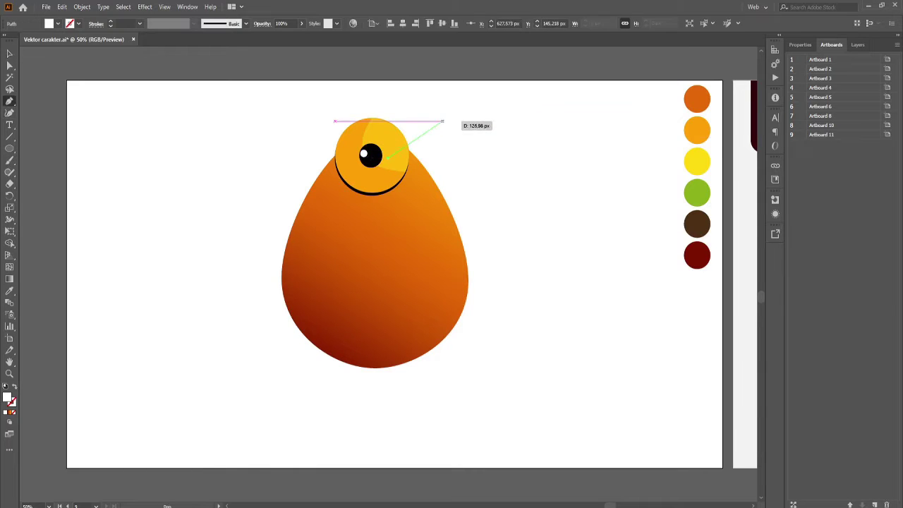
click(422, 182)
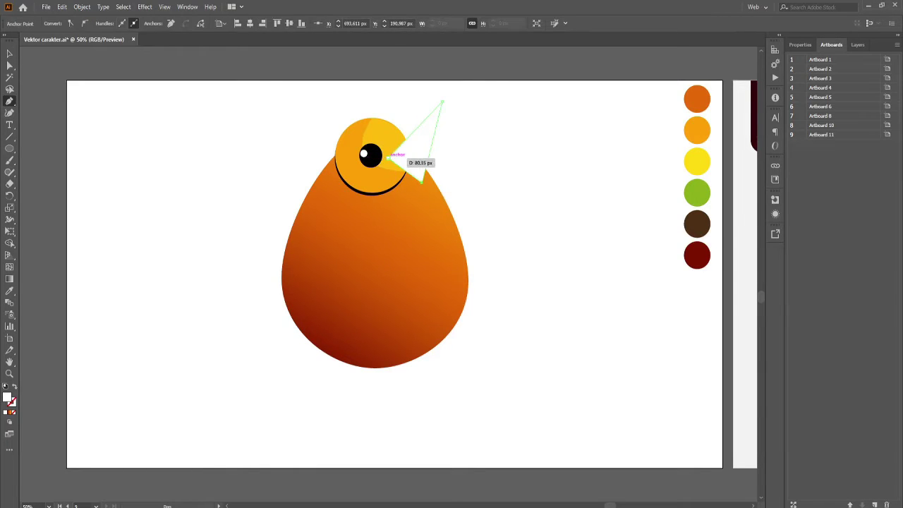
key(v)
key(i)
click(699, 192)
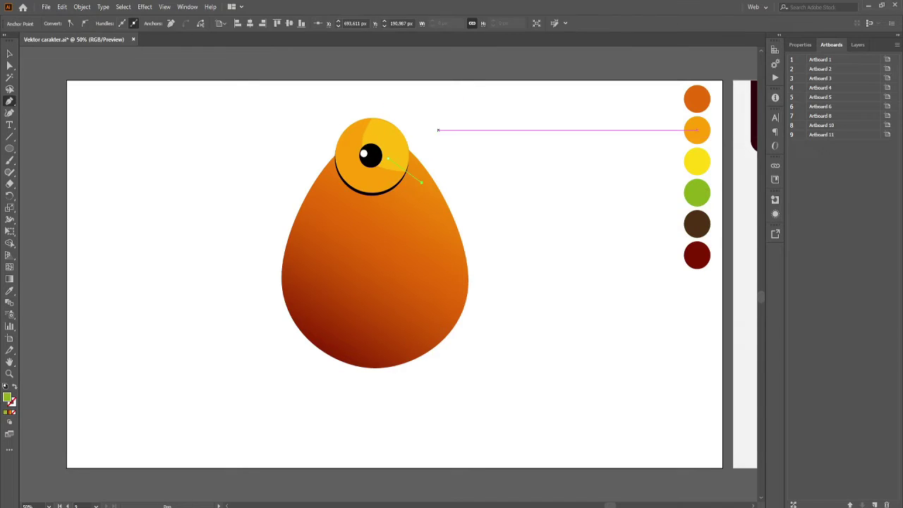
key(z)
key(v)
key(ctrl+shift+a)
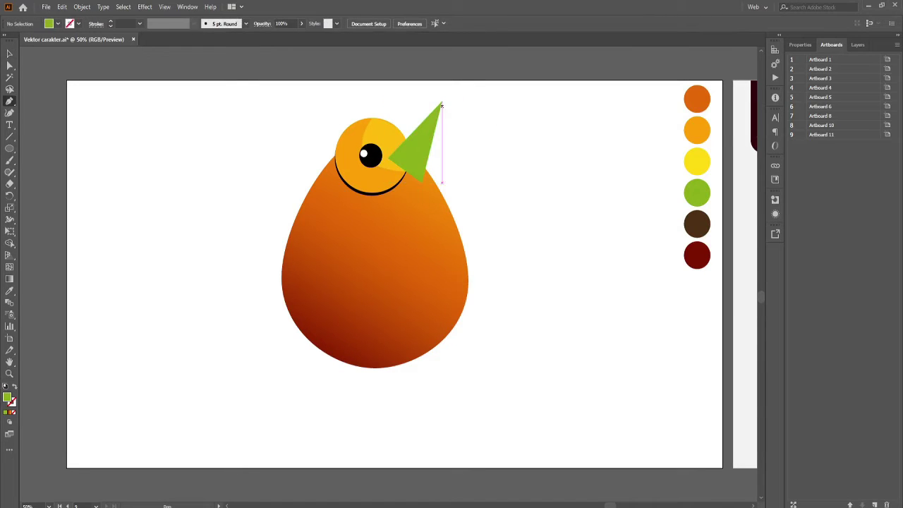
- Add a dark brown shading shape from the horn tip
click(441, 104)
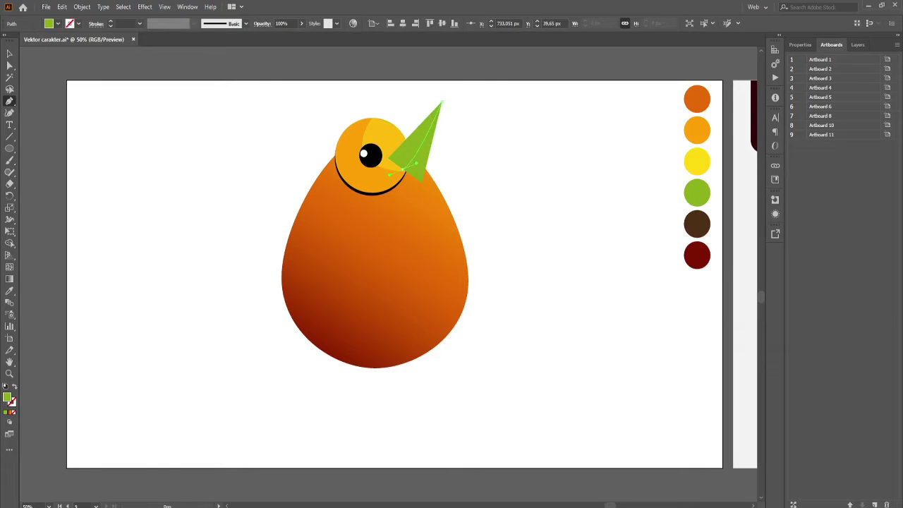
click(442, 104)
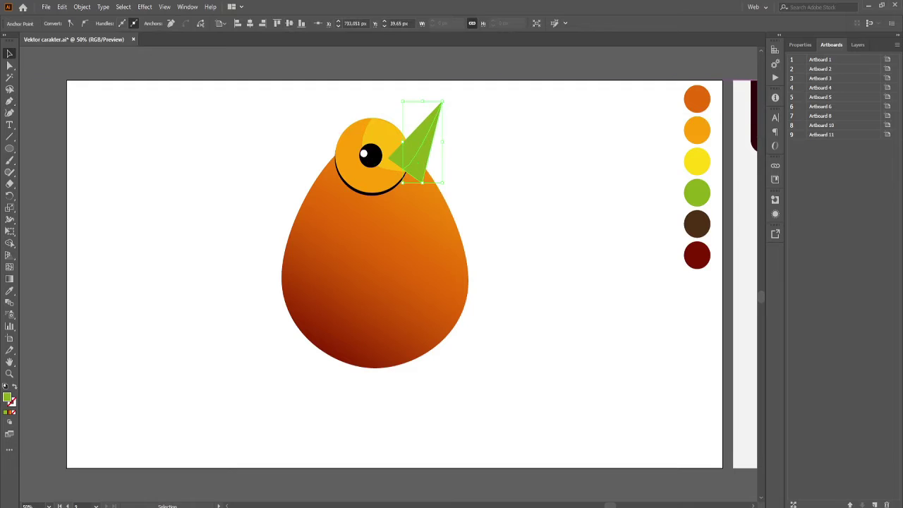
click(698, 225)
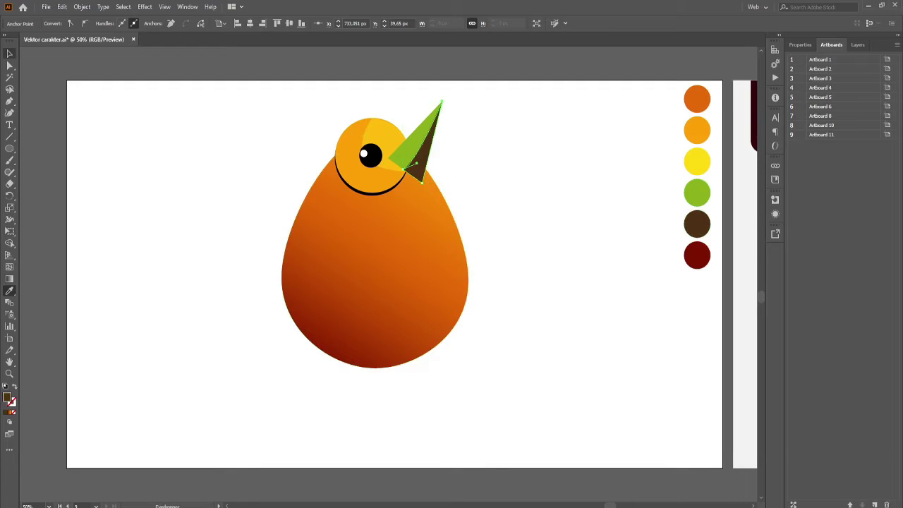
key(ctrl+shift+a)
key(z)
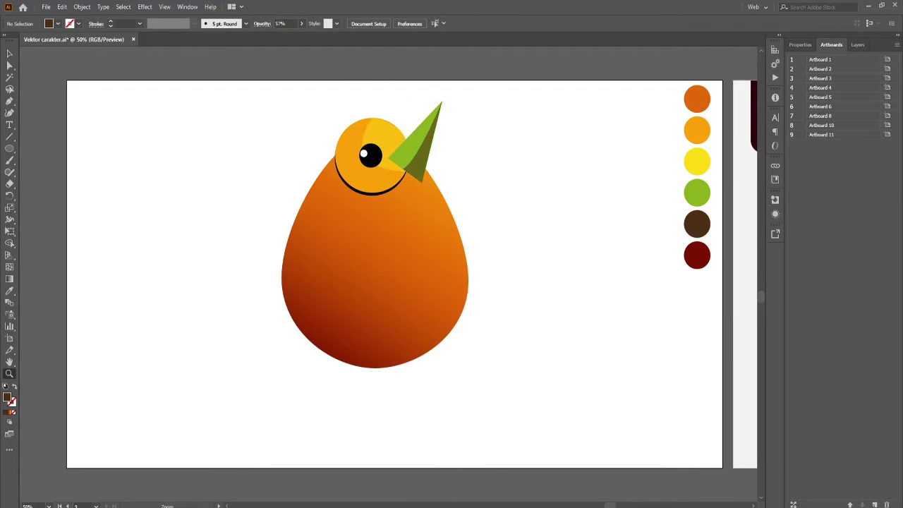
key(ctrl+1)
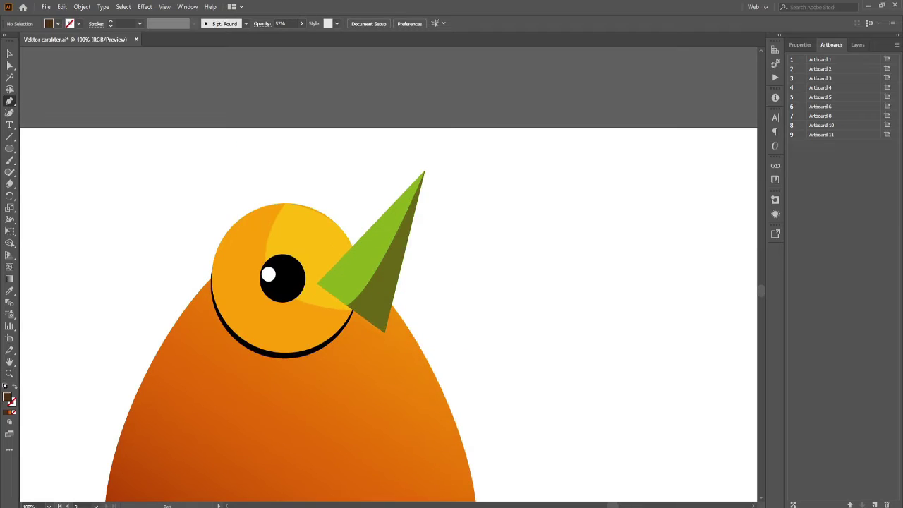
- Draw a brown band across the horn and copy enlarged bands further down it
click(396, 201)
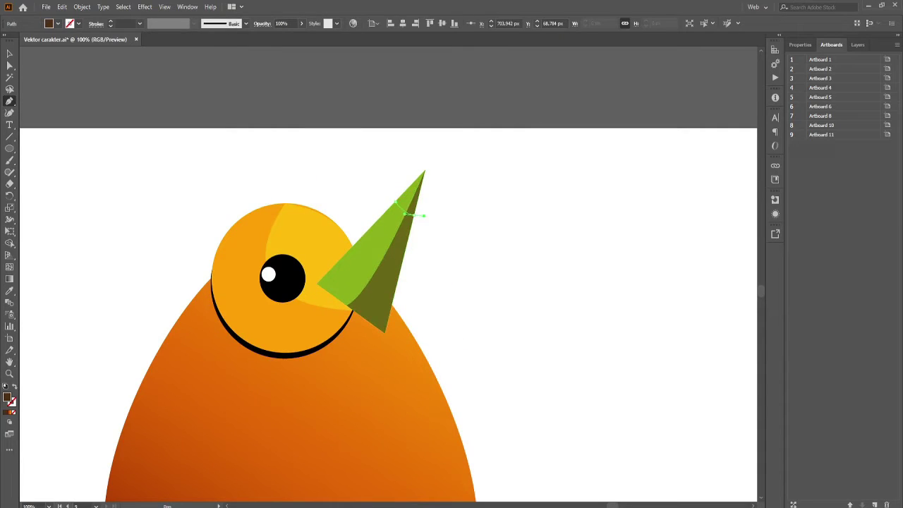
click(408, 202)
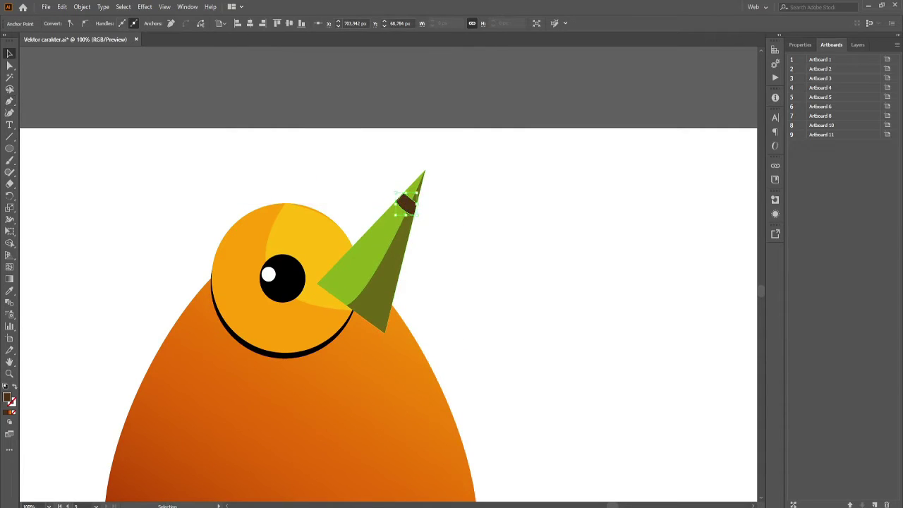
mouse_move(396, 216)
mouse_down()
mouse_move(372, 241)
mouse_move(380, 233)
mouse_move(410, 251)
mouse_move(353, 274)
mouse_up()
drag(381, 305, 396, 314)
drag(327, 255, 324, 249)
- Adjust the lower band's corner points to fit the horn, then zoom out to the whole character
key(a)
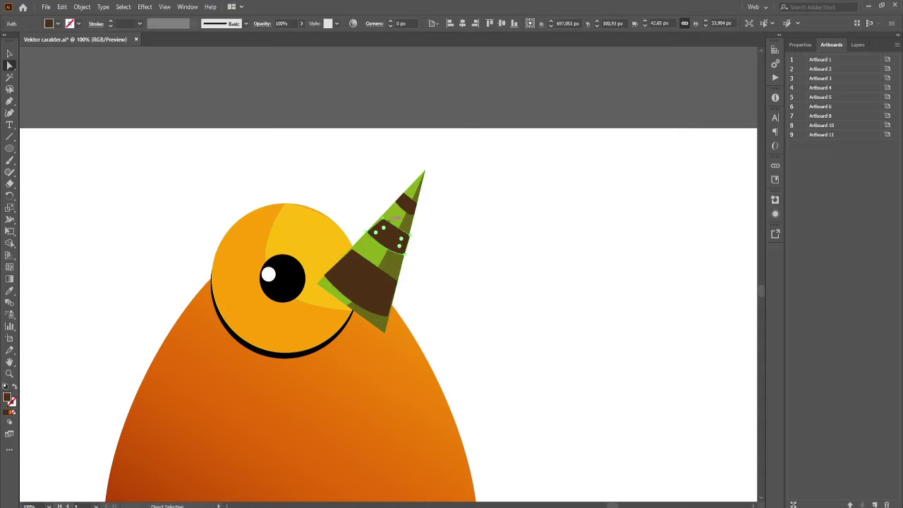
click(384, 217)
click(357, 286)
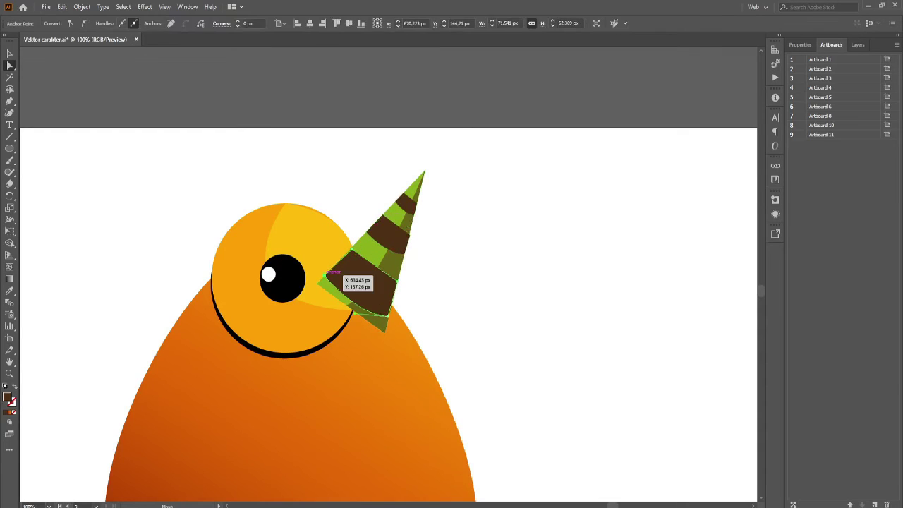
click(332, 275)
key(ctrl+shift+a)
key(z)
alt+click(396, 163)
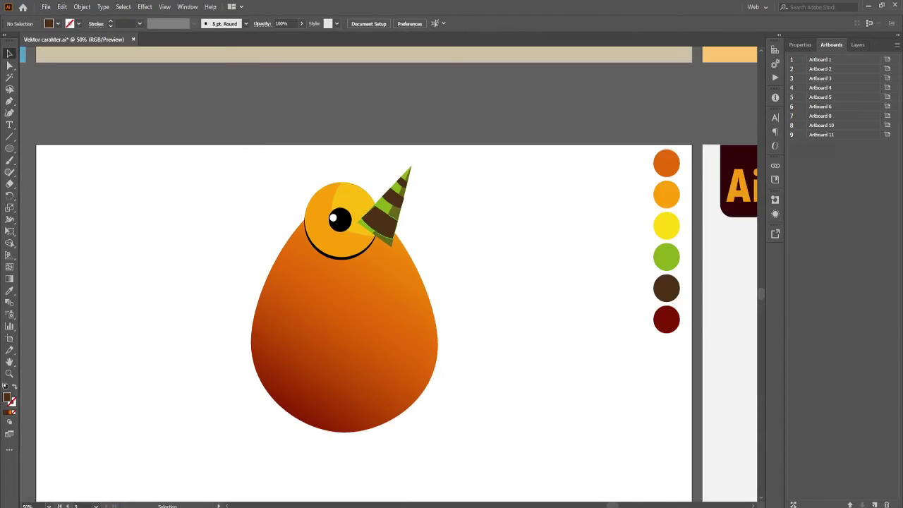
- Lower the striped horn's opacity to about 44%
click(395, 197)
click(302, 24)
drag(302, 36, 280, 35)
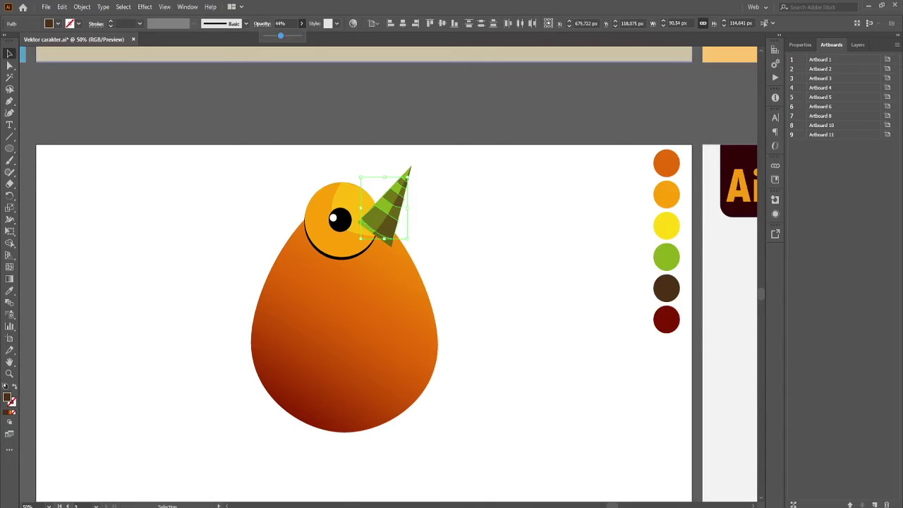
key(ctrl+shift+a)
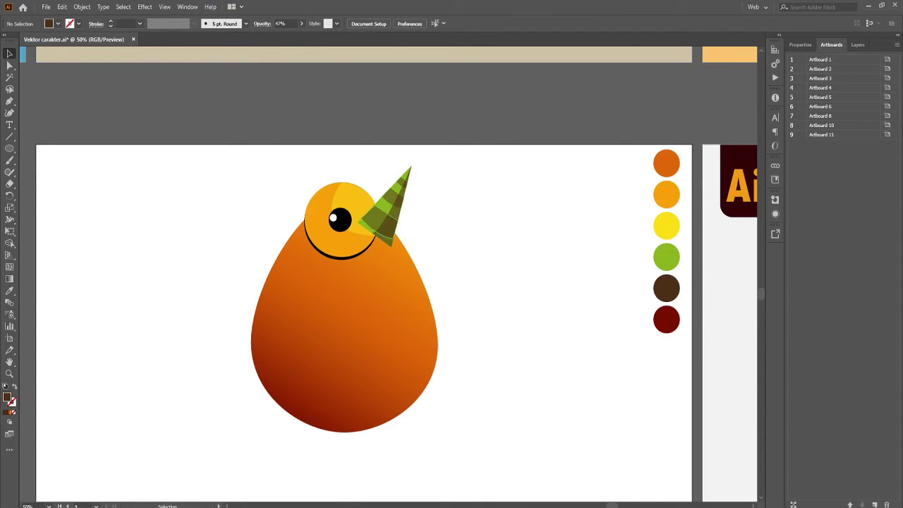
- Send the striped horn behind the head and place it on the head's right side
click(386, 212)
drag(386, 244, 477, 244)
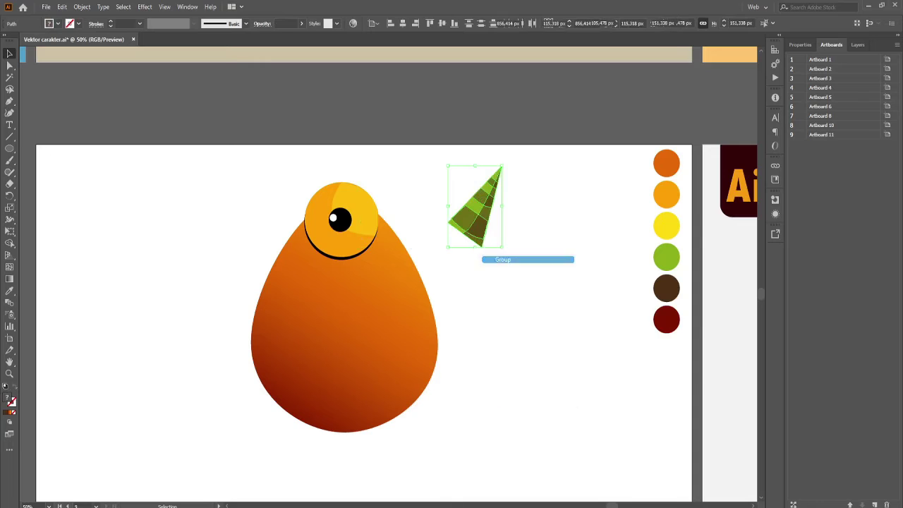
right_click(470, 194)
click(613, 359)
drag(474, 212, 385, 216)
key(ctrl+shift+a)
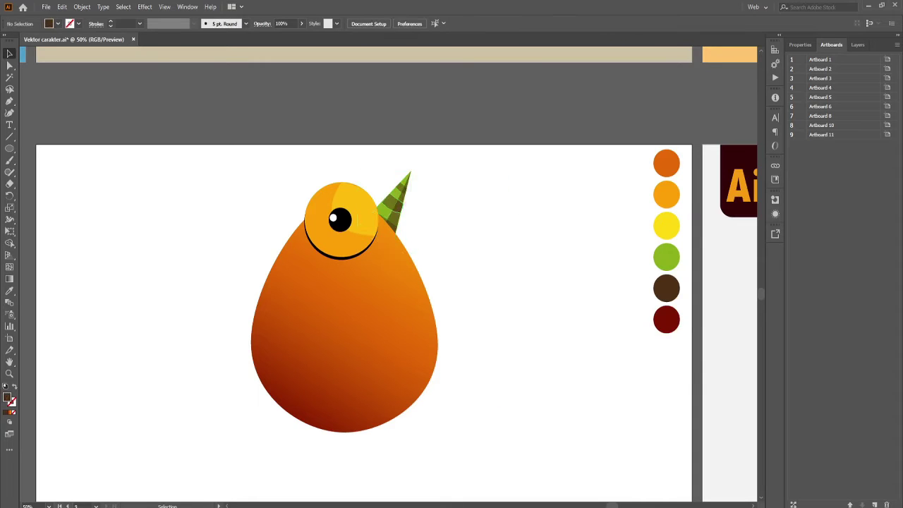
- Make a reflected copy of the horn and move it to the head's left side
click(392, 205)
right_click(407, 196)
click(550, 343)
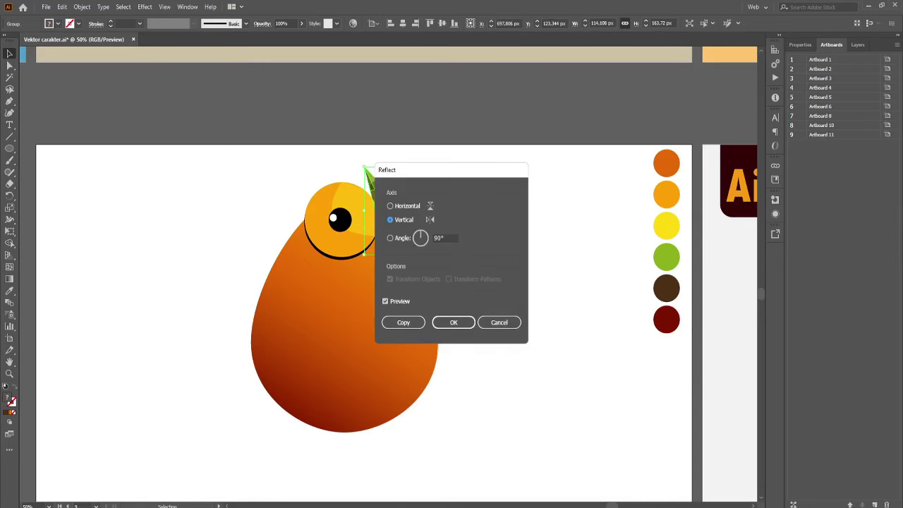
click(403, 322)
mouse_move(405, 233)
mouse_down()
mouse_move(309, 233)
mouse_move(280, 206)
mouse_up()
key(ctrl+shift+a)
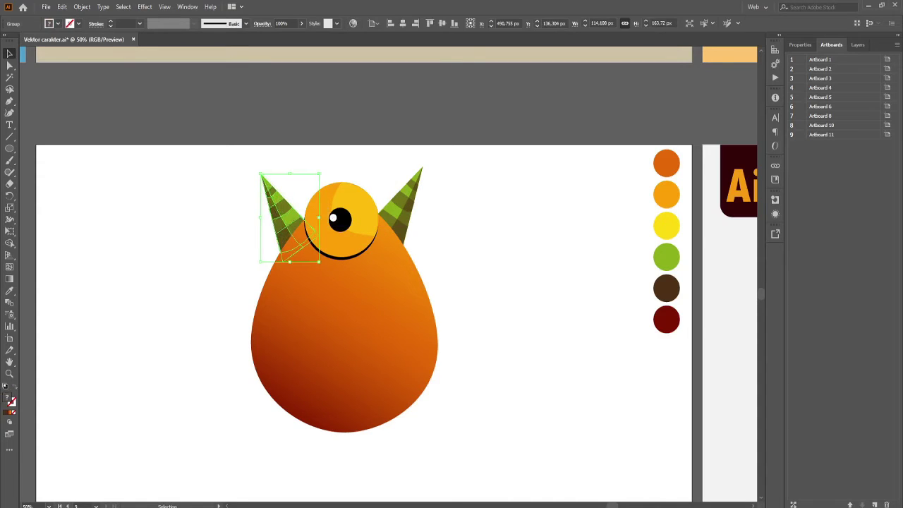
key(ctrl+shift+a)
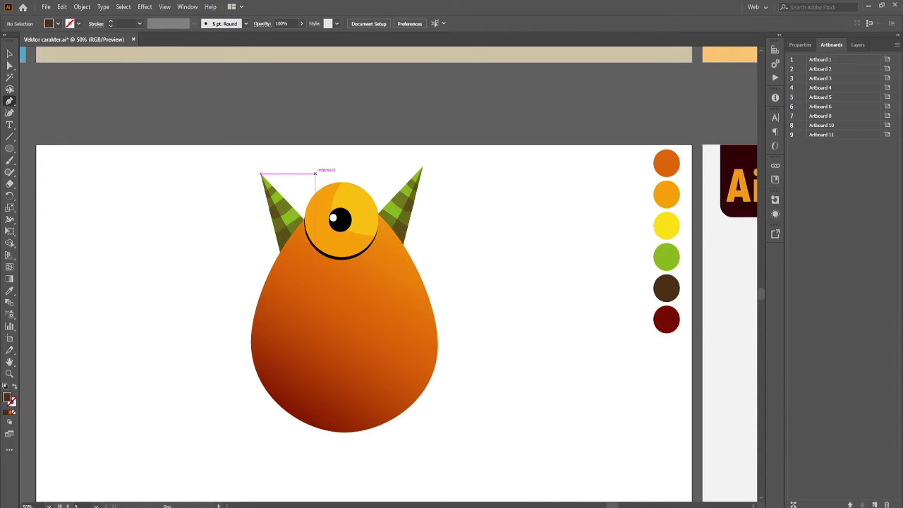
- Draw an arched eyebrow above the eye and fill it black
click(308, 182)
drag(352, 155, 377, 128)
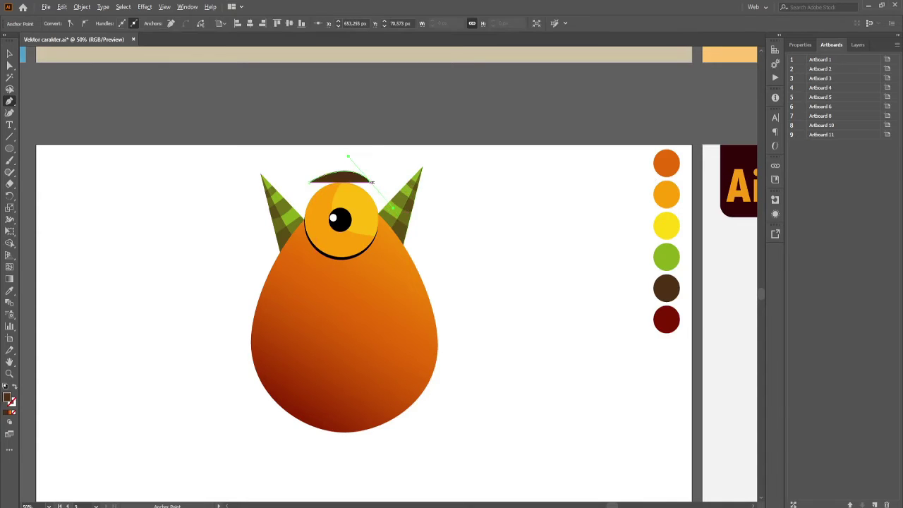
click(308, 182)
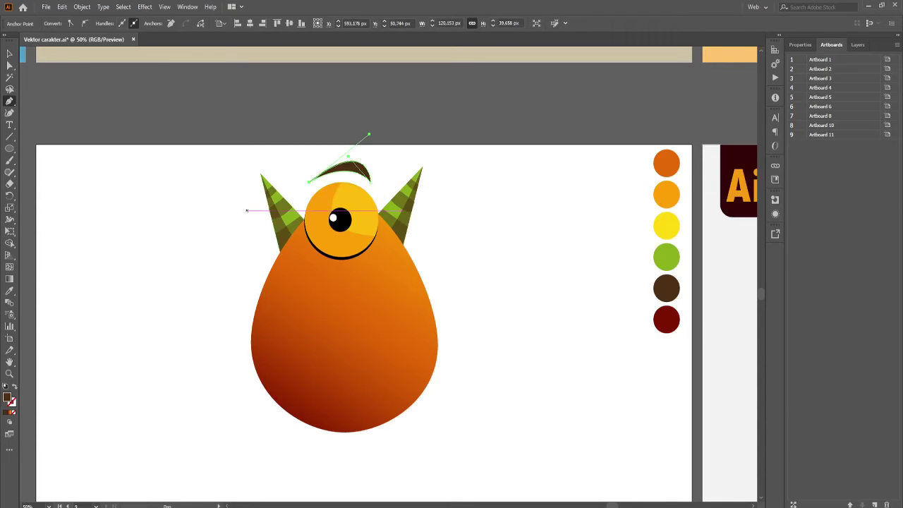
key(v)
click(57, 24)
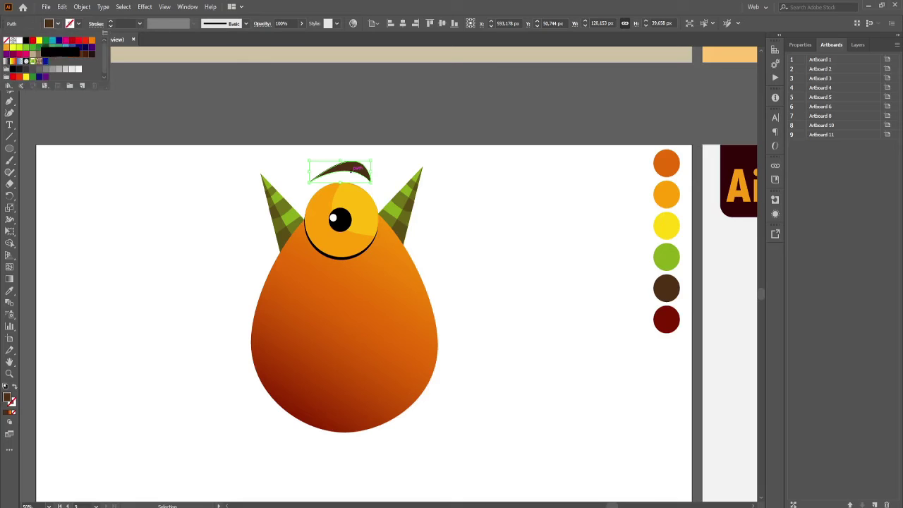
click(23, 36)
click(430, 254)
scroll(426, 251, down, 1)
drag(426, 252, 437, 225)
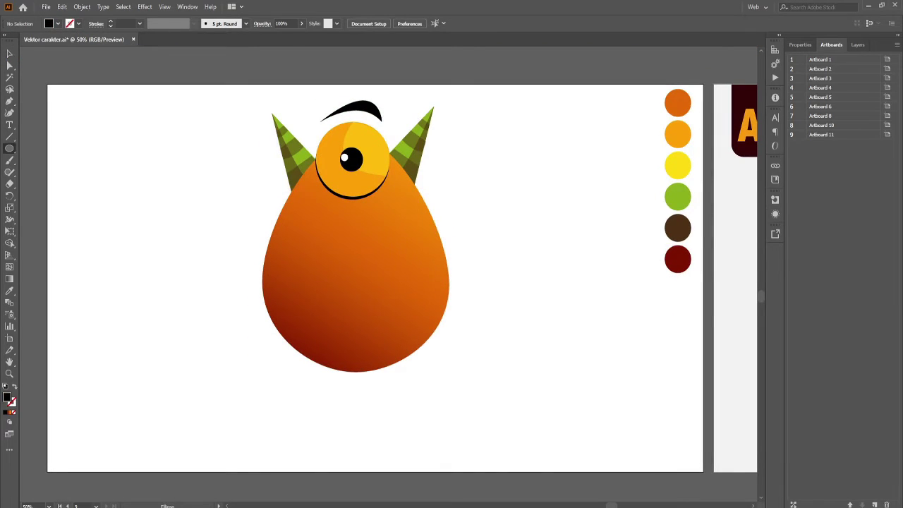
- Draw an ellipse on the body below the eye and centre it for the mouth
drag(313, 236, 426, 332)
key(v)
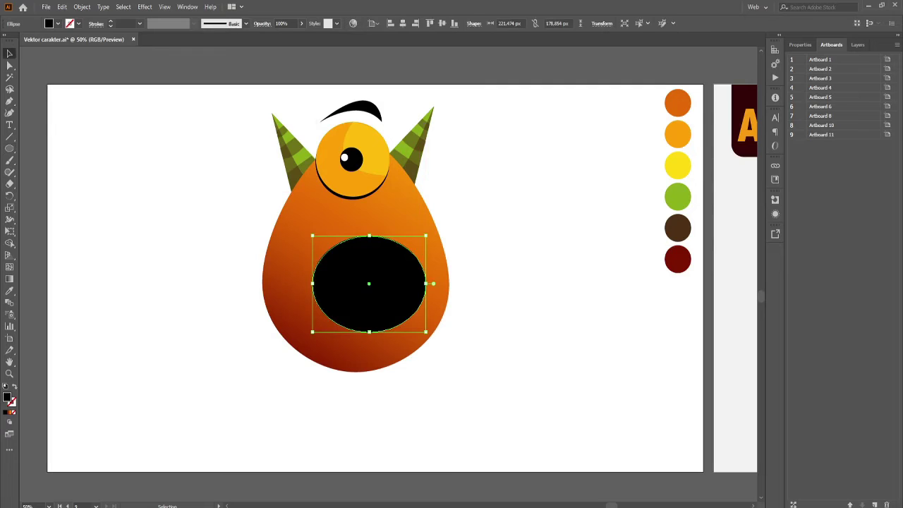
shift+click(357, 339)
click(550, 395)
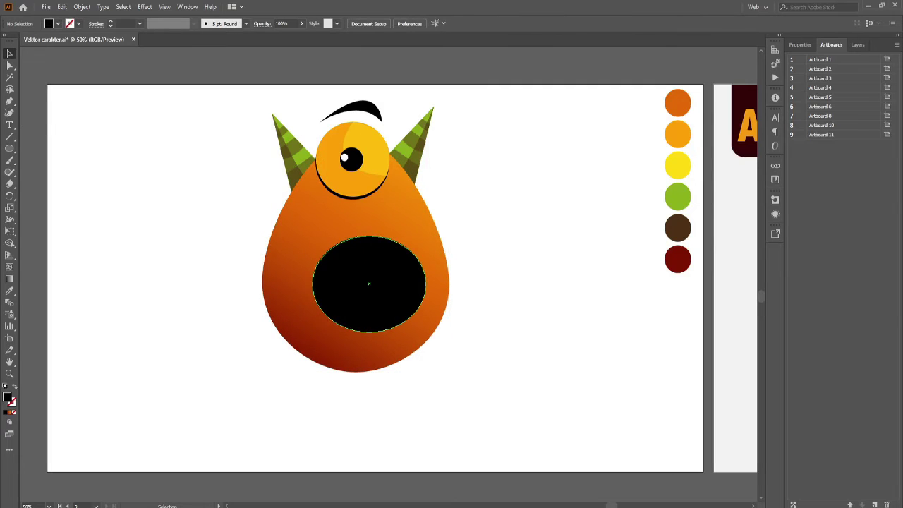
drag(369, 284, 355, 284)
- Raise the mouth's top anchor, pull its bottom anchor up, and enlarge the shape
key(a)
click(355, 284)
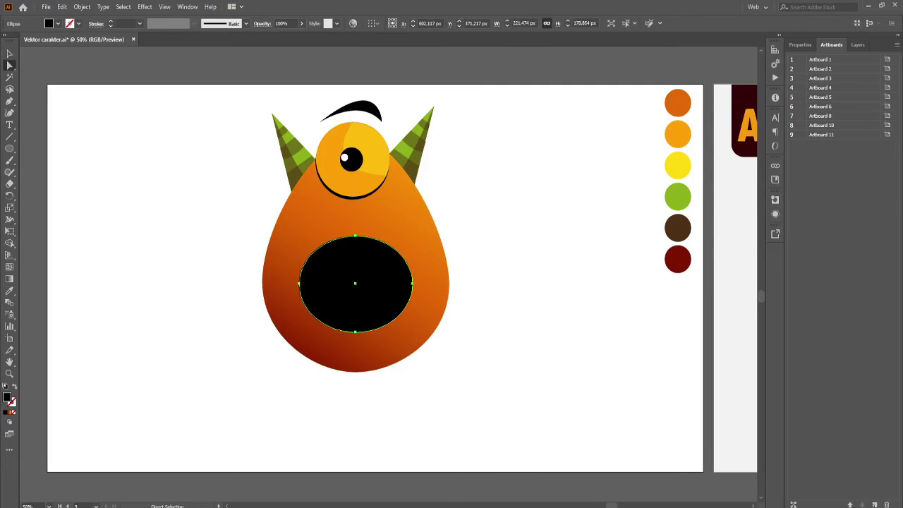
drag(355, 235, 355, 228)
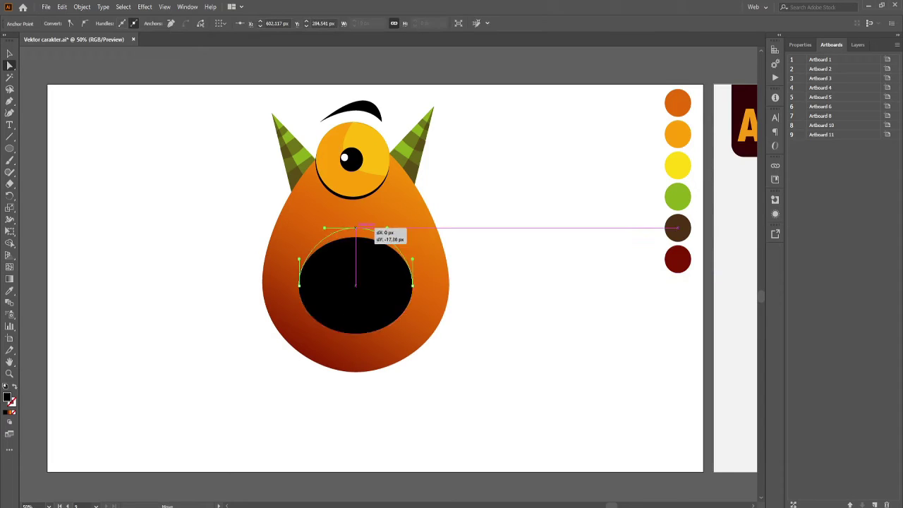
drag(355, 332, 356, 321)
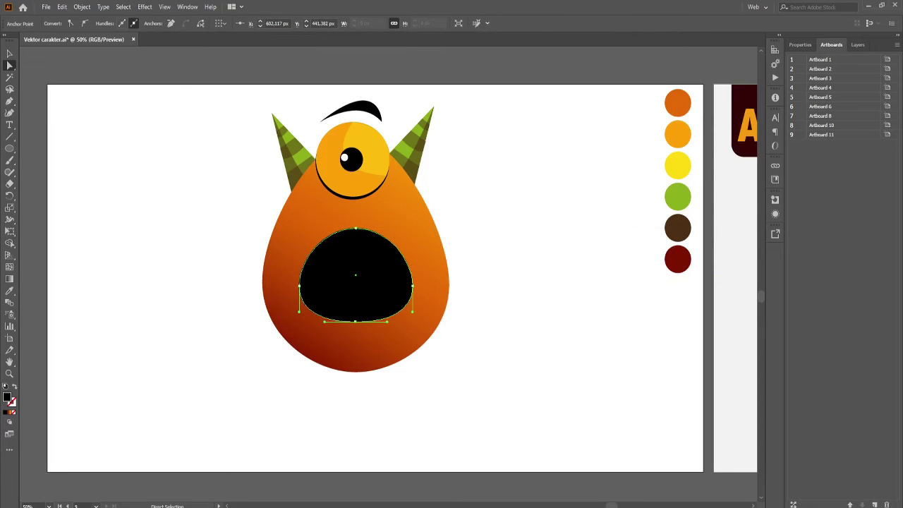
key(v)
drag(413, 322, 423, 336)
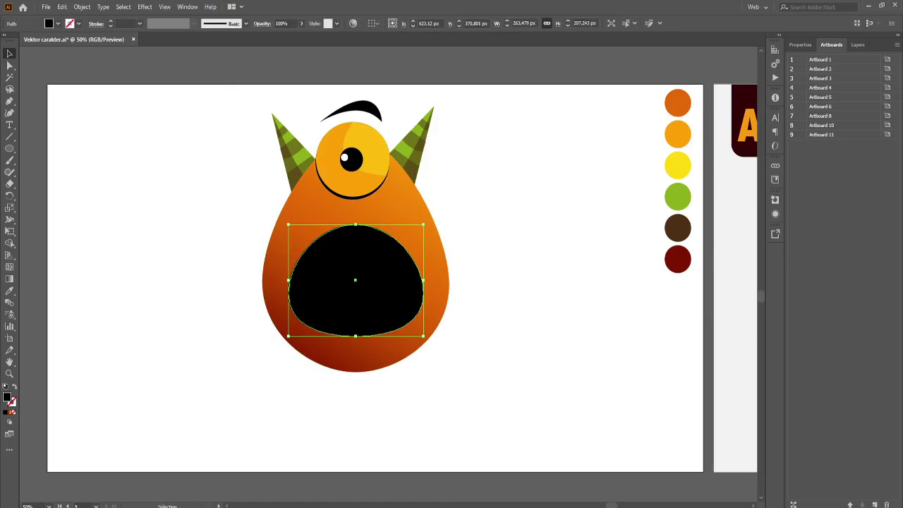
- Fill the mouth with the sampled dark brown, then darken it in the Color Picker
key(i)
click(678, 227)
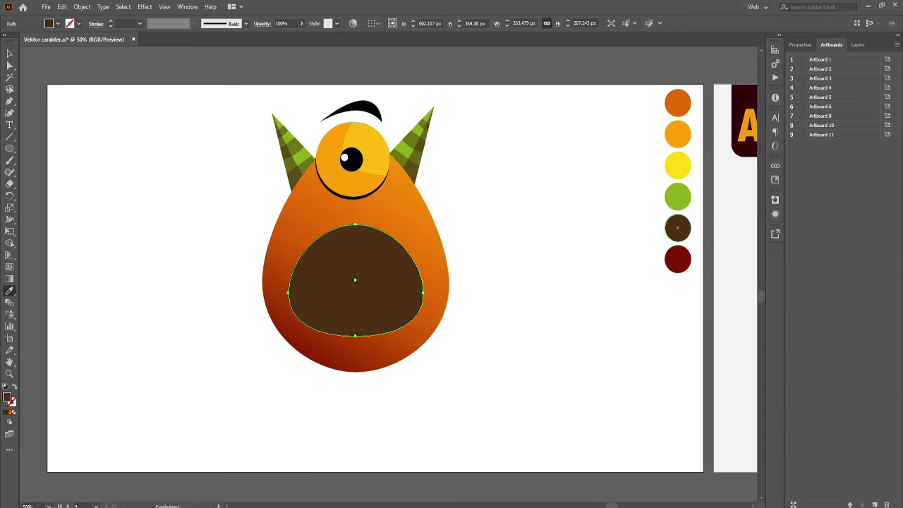
click(678, 259)
click(677, 227)
key(v)
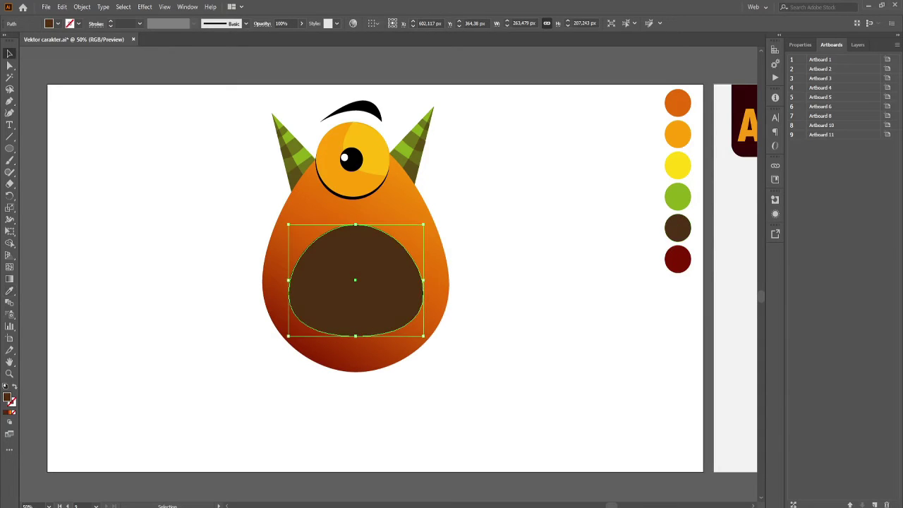
key(ctrl+shift+a)
click(355, 280)
double_click(8, 397)
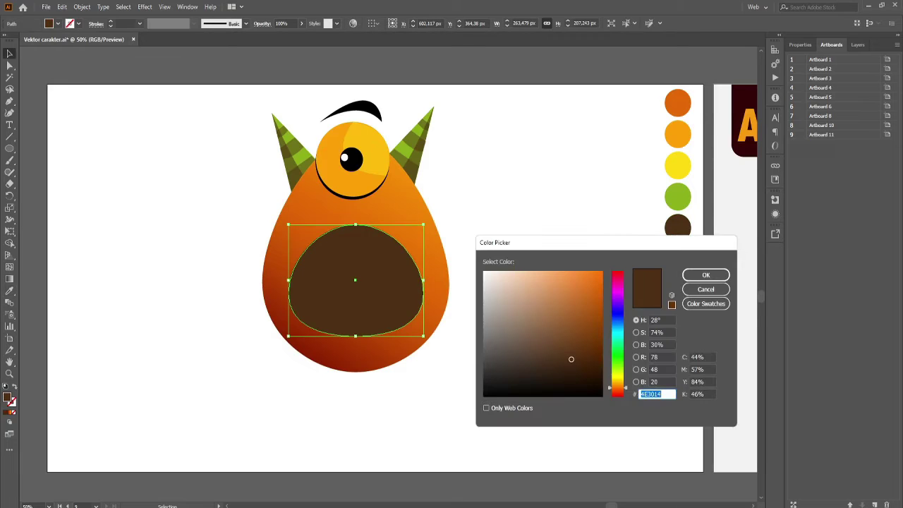
click(705, 274)
key(ctrl+shift+a)
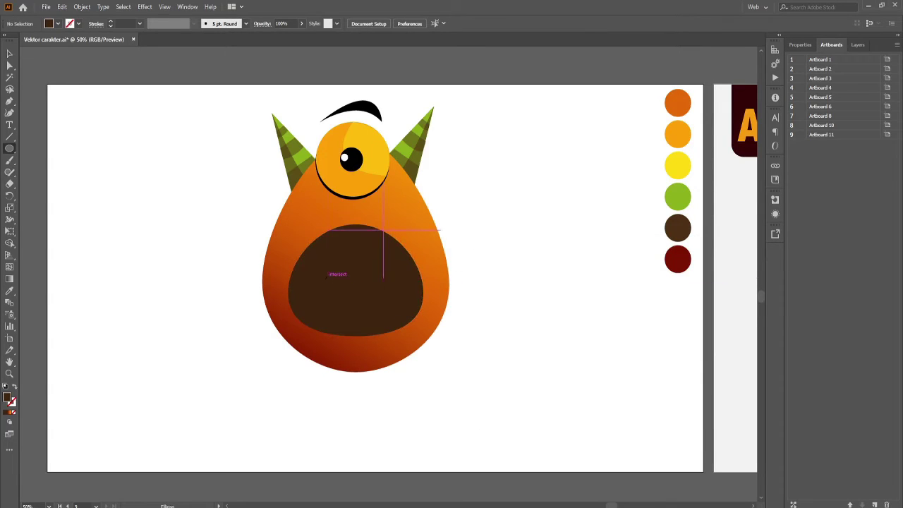
- Draw a green ellipse for the tongue, enlarge it and move it lower in the mouth
mouse_move(326, 280)
mouse_down()
mouse_move(410, 336)
mouse_move(395, 306)
mouse_up()
key(v)
key(i)
click(677, 197)
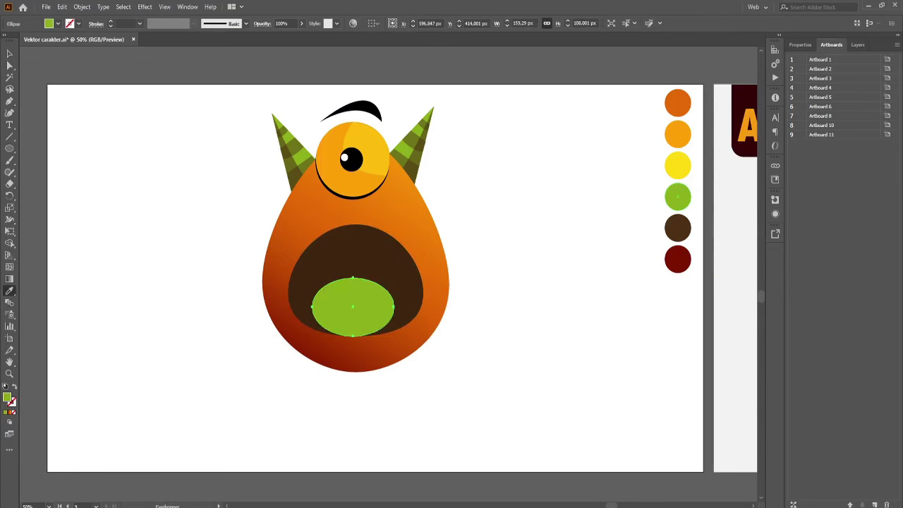
key(v)
drag(394, 336, 401, 340)
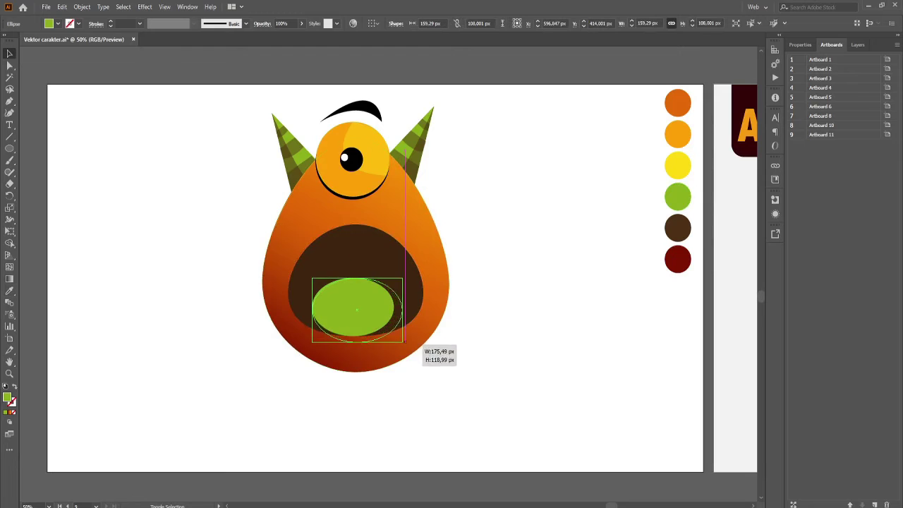
drag(374, 310, 377, 332)
shift+click(404, 318)
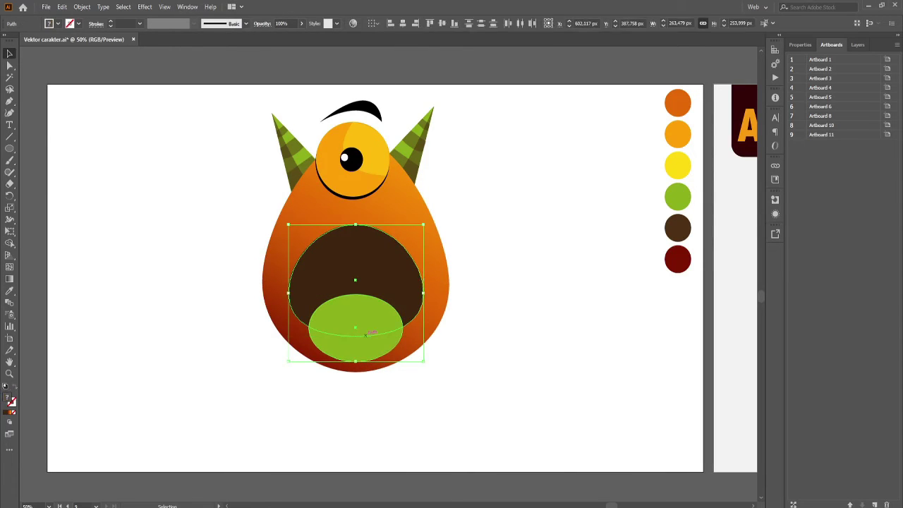
key(ctrl+shift+a)
- Paste a copy of the mouth in front and bring it above the green ellipse
click(353, 268)
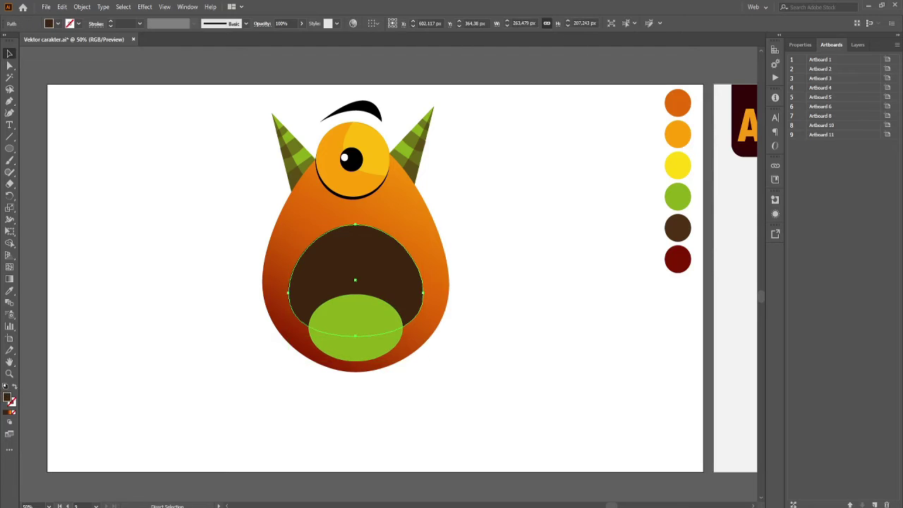
click(58, 23)
click(82, 6)
click(89, 77)
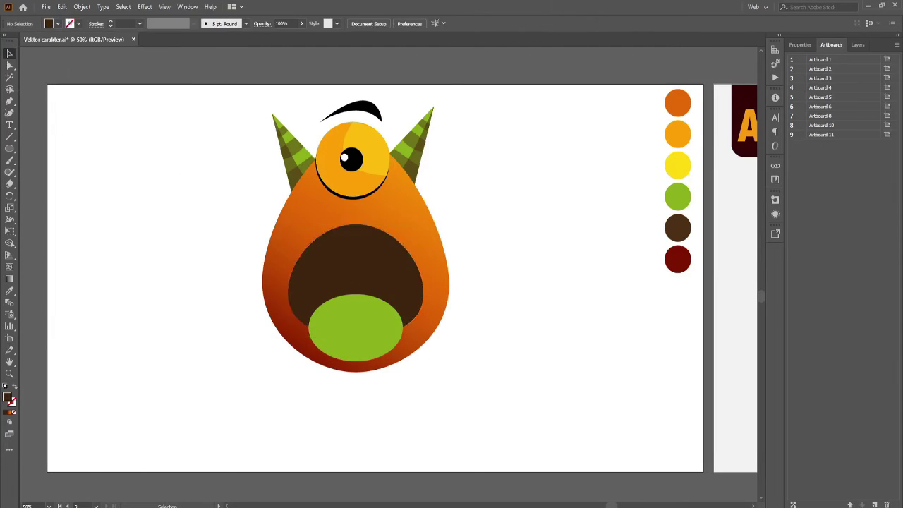
right_click(364, 255)
click(498, 424)
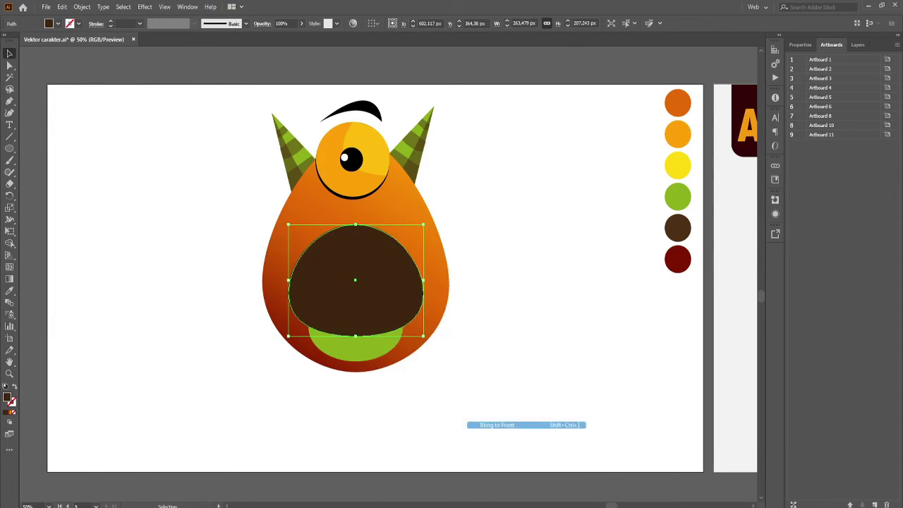
click(187, 6)
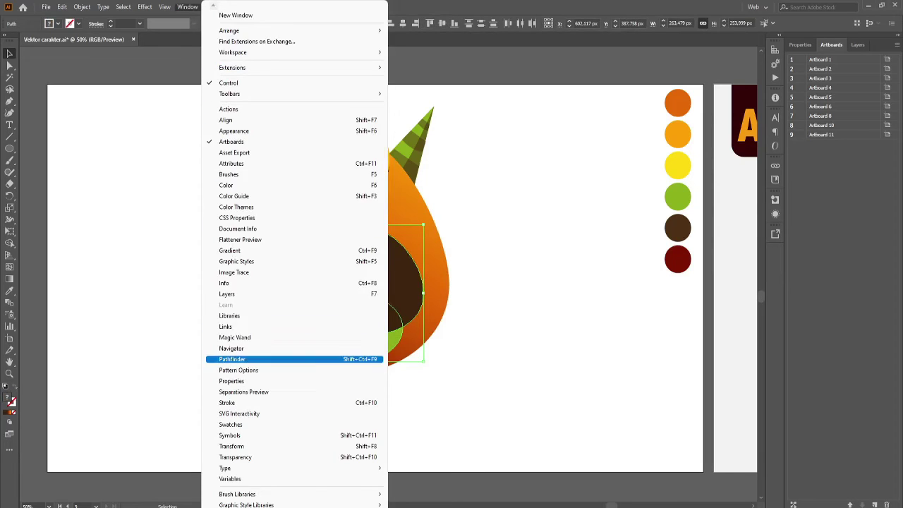
- Intersect the mouth copy with the green ellipse in Pathfinder to trim the tongue
click(232, 359)
click(541, 108)
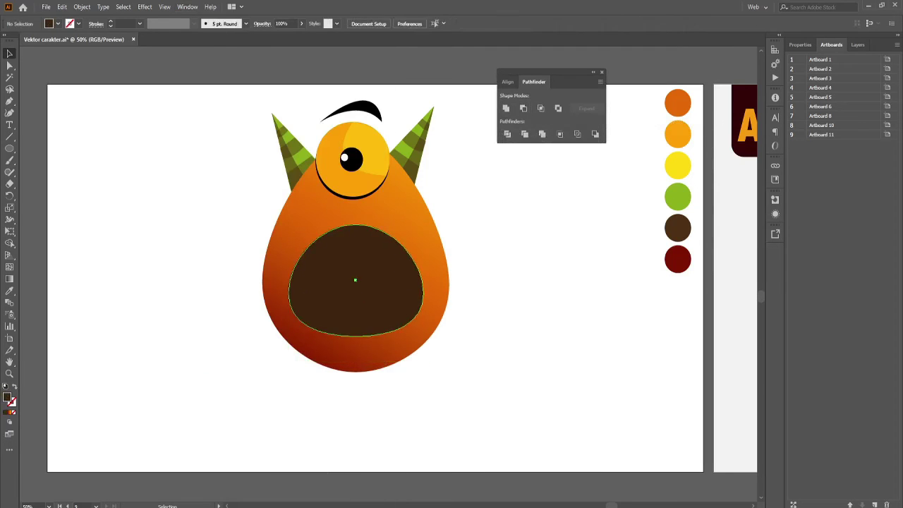
drag(355, 278, 444, 276)
key(ctrl+z)
click(355, 280)
shift+click(355, 349)
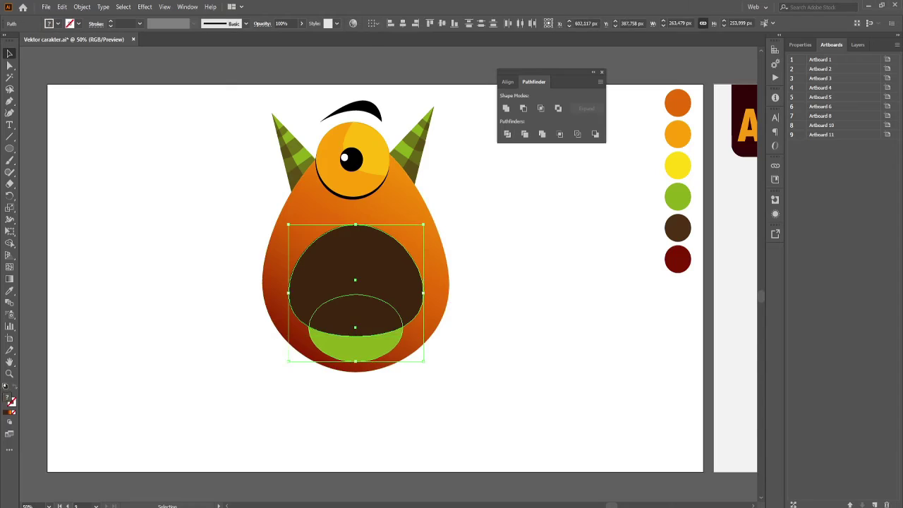
click(540, 108)
- Fill the trimmed tongue with the green sample and darken it via the Color Picker
click(355, 314)
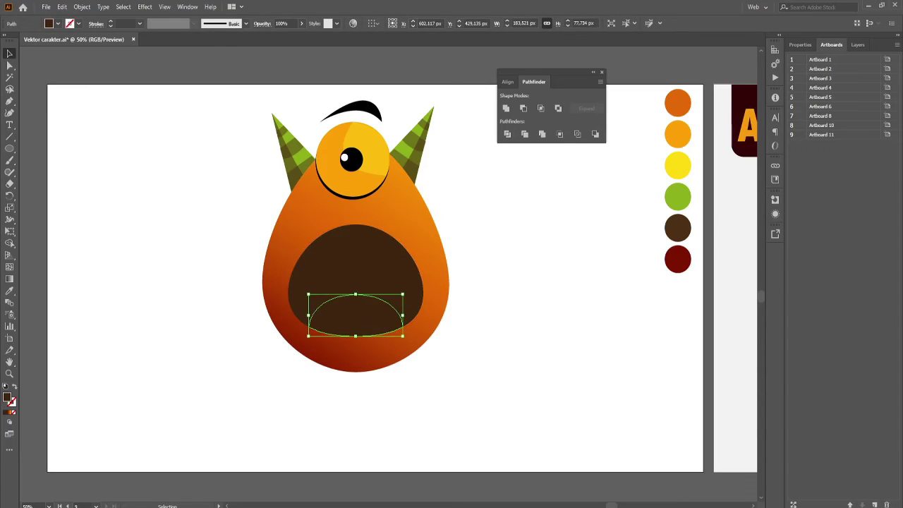
key(i)
click(677, 197)
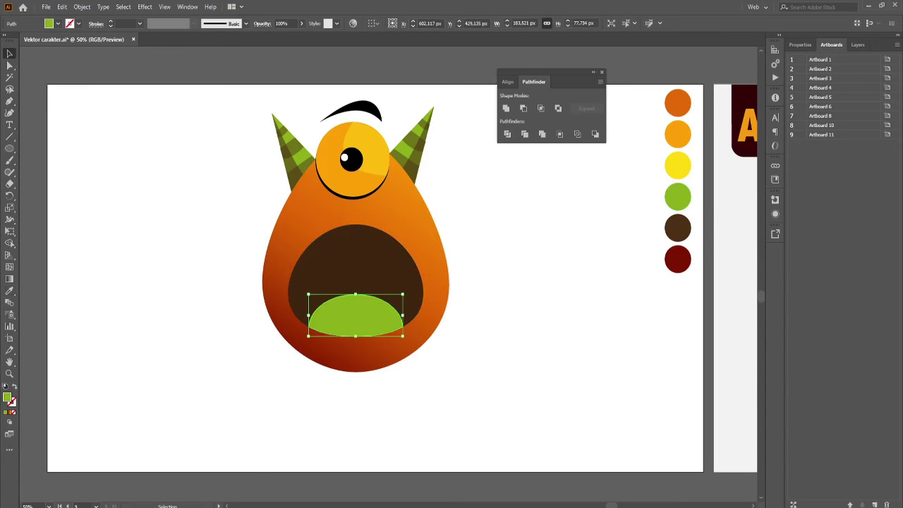
key(ctrl+shift+a)
double_click(8, 398)
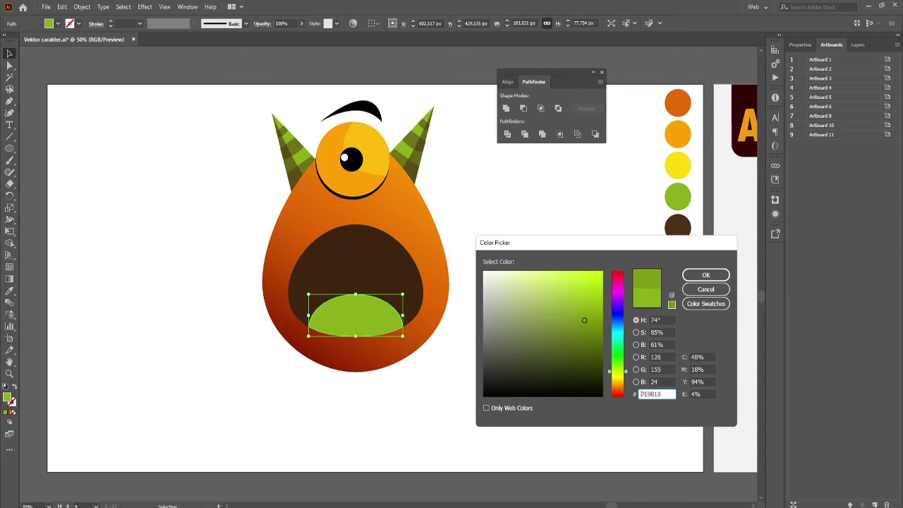
key(Return)
key(ctrl+shift+a)
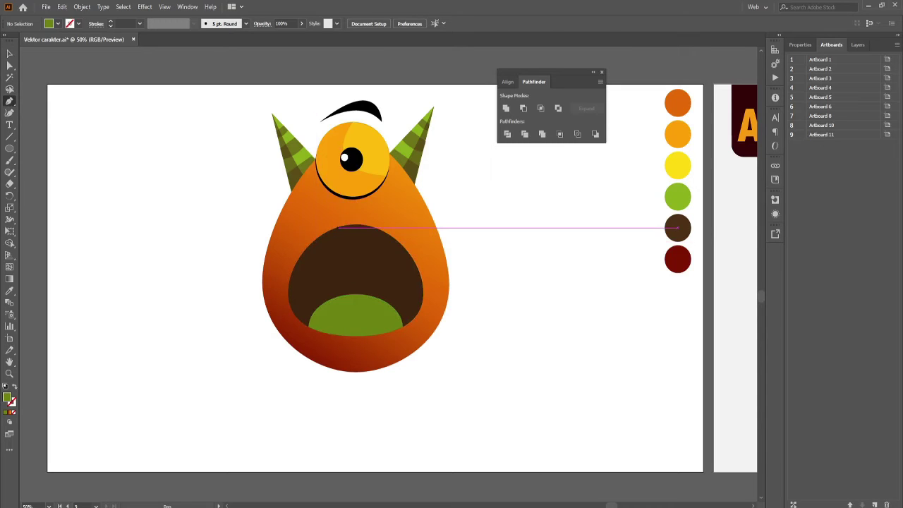
- Discard the unfinished tooth path and isolate the mouth shape for editing
drag(331, 231, 342, 249)
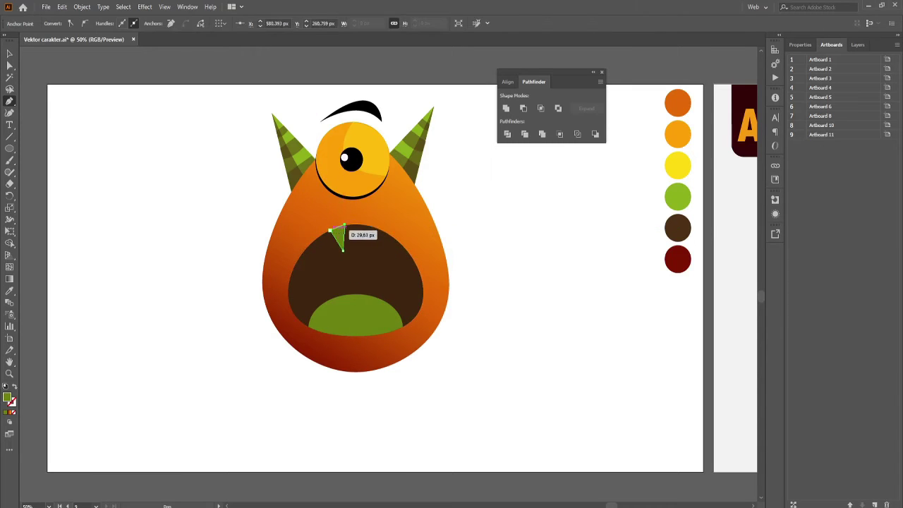
key(v)
click(337, 236)
key(Delete)
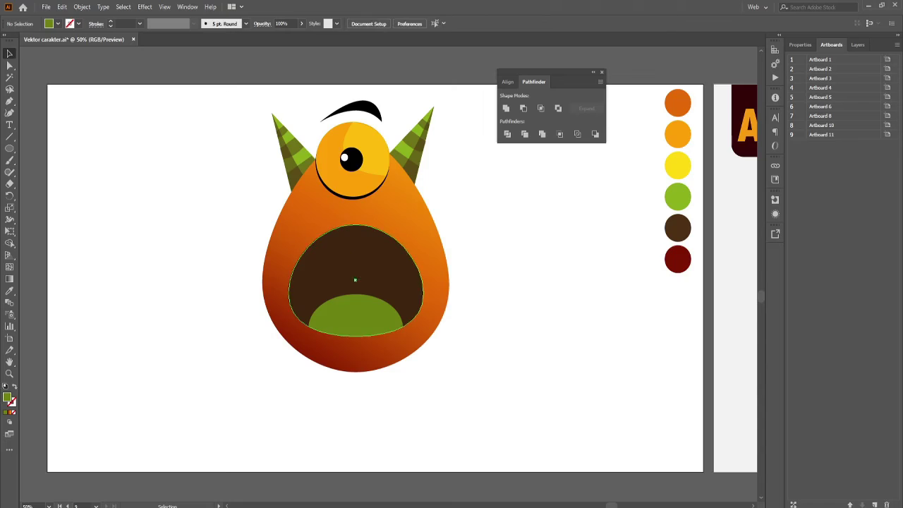
double_click(353, 261)
key(v)
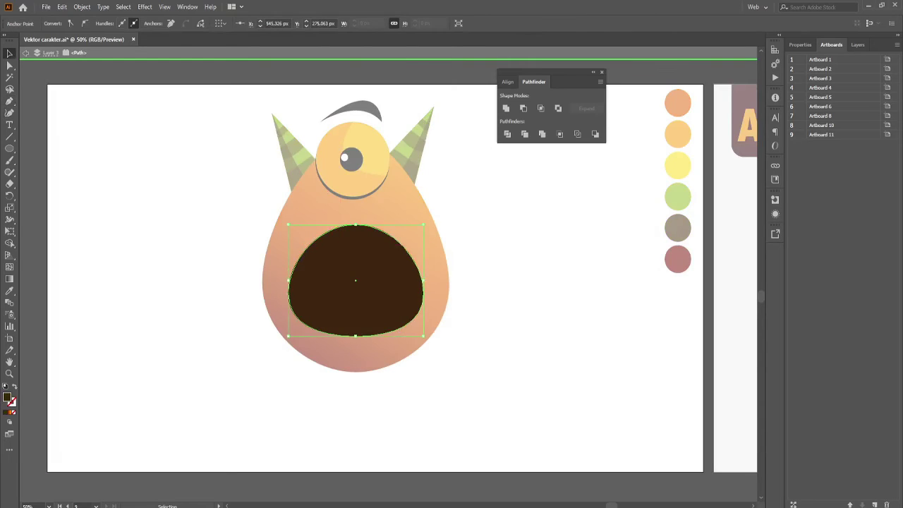
key(ctrl+shift+a)
- Pen a triangular tooth at the mouth's top edge, fill it white, and adjust its stacking order
click(325, 233)
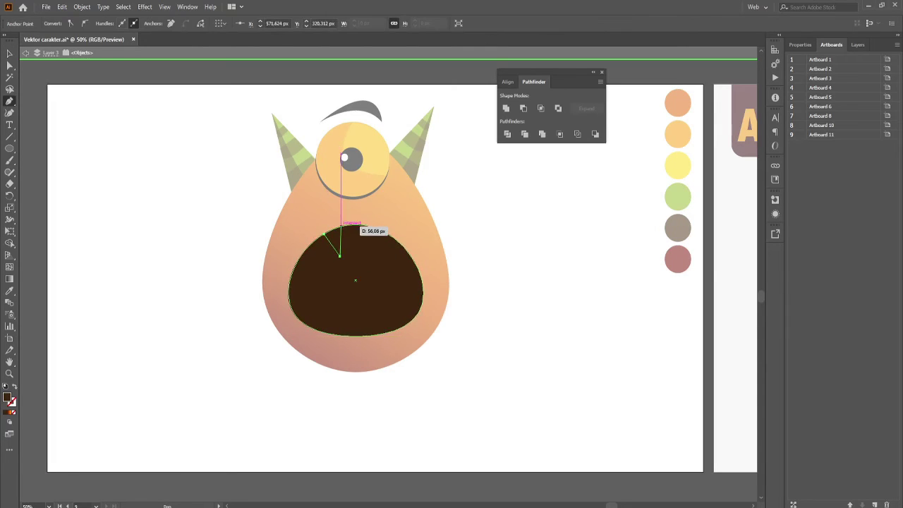
click(340, 256)
click(325, 233)
key(v)
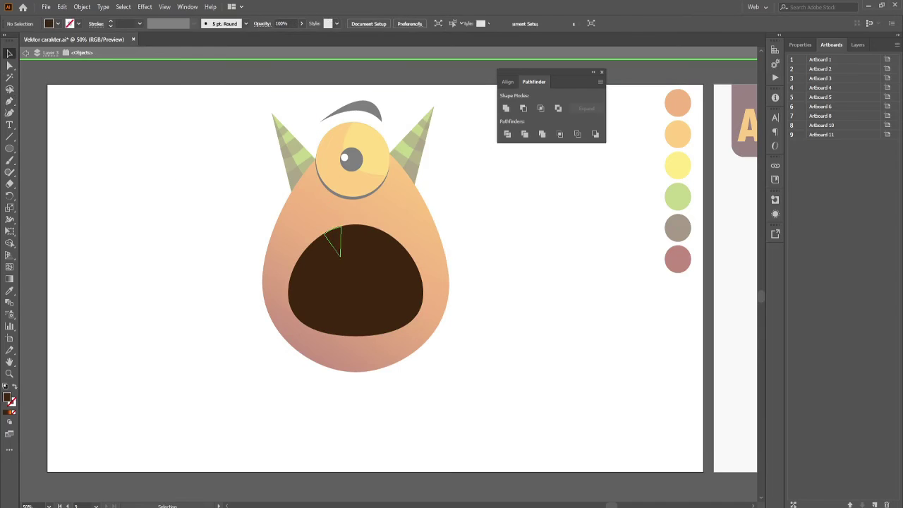
click(332, 236)
click(58, 23)
click(16, 33)
right_click(335, 237)
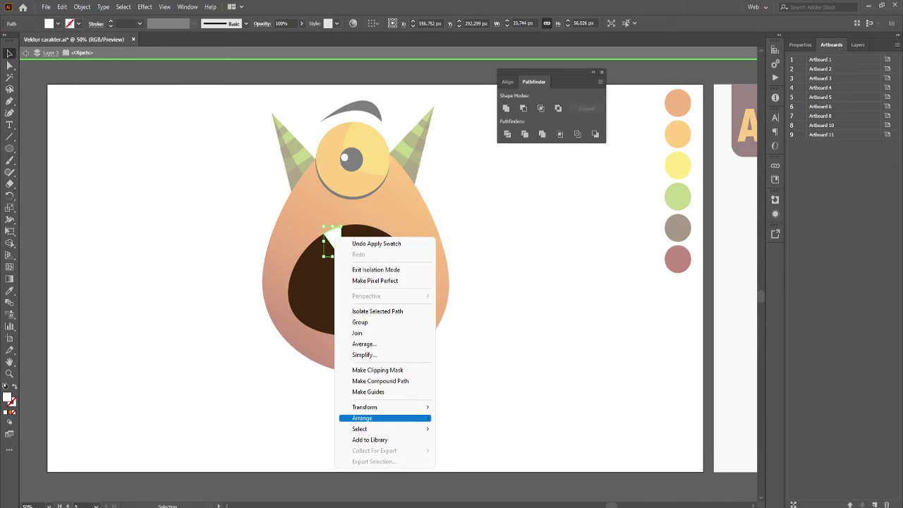
click(494, 445)
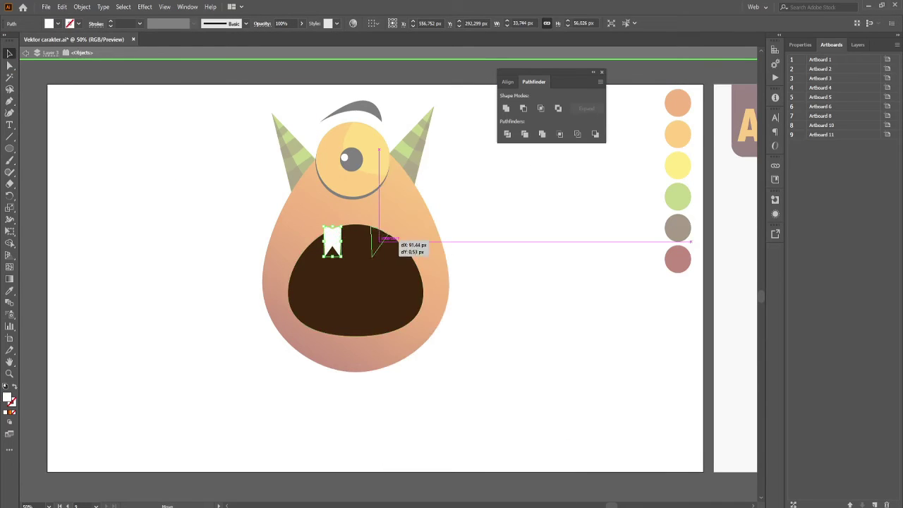
- Place a copy of the tooth further right and pen a slanted tooth on the right
drag(386, 239, 381, 240)
click(493, 162)
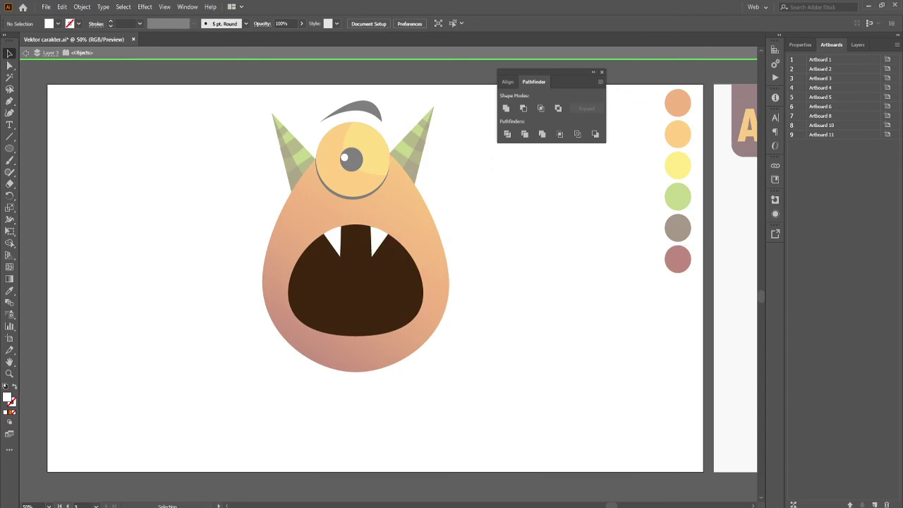
click(400, 244)
click(378, 280)
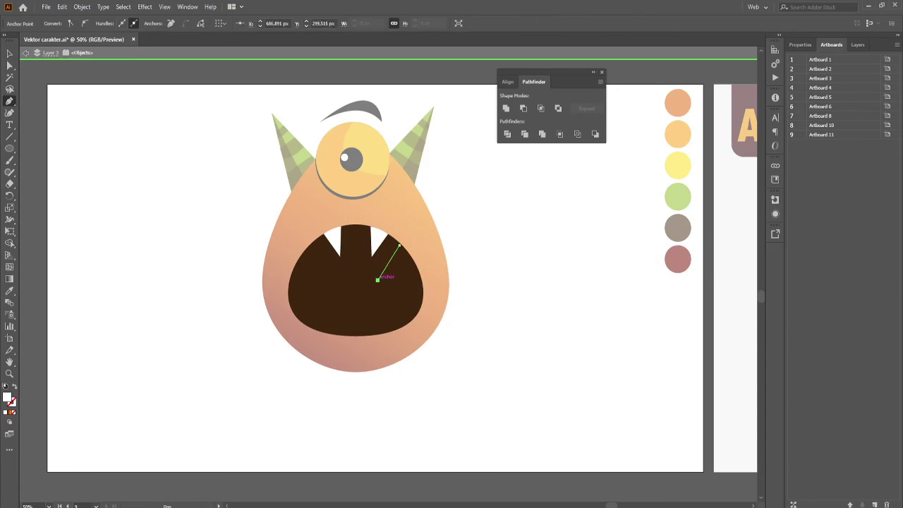
click(412, 261)
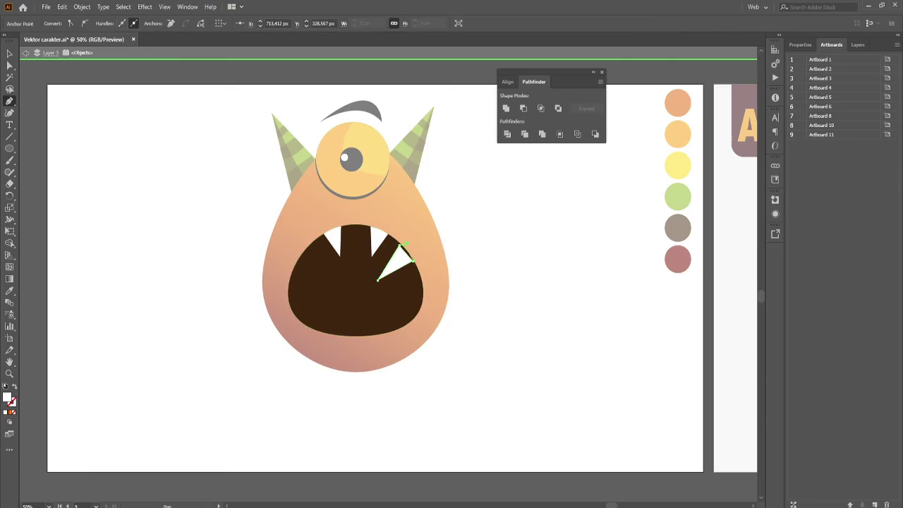
key(v)
key(ctrl+shift+a)
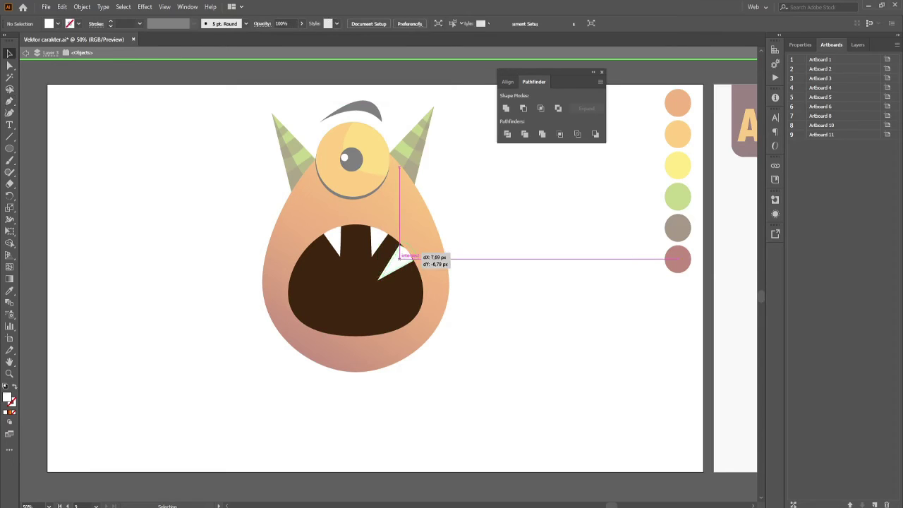
- Reflect a copy of the right fang, move it to the mouth's left, and exit isolation
right_click(355, 253)
click(543, 458)
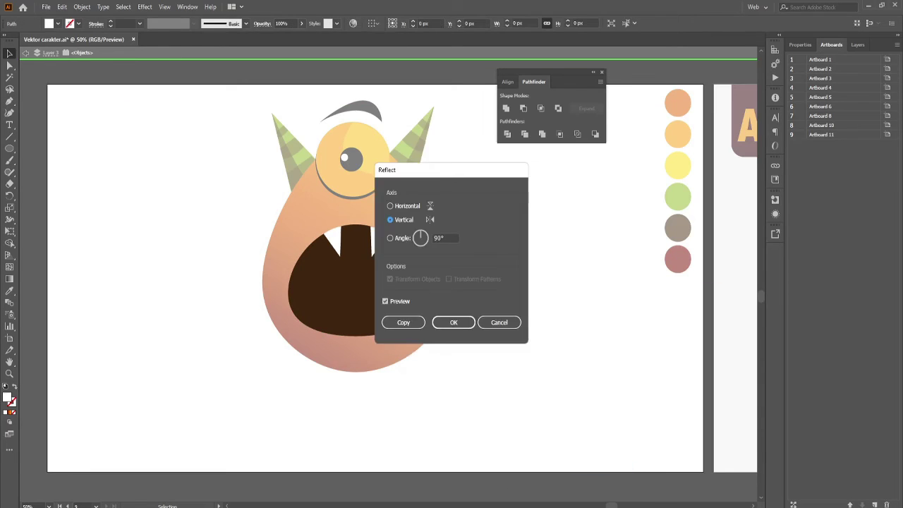
click(403, 322)
mouse_move(384, 261)
mouse_down()
mouse_move(332, 258)
mouse_move(312, 268)
mouse_up()
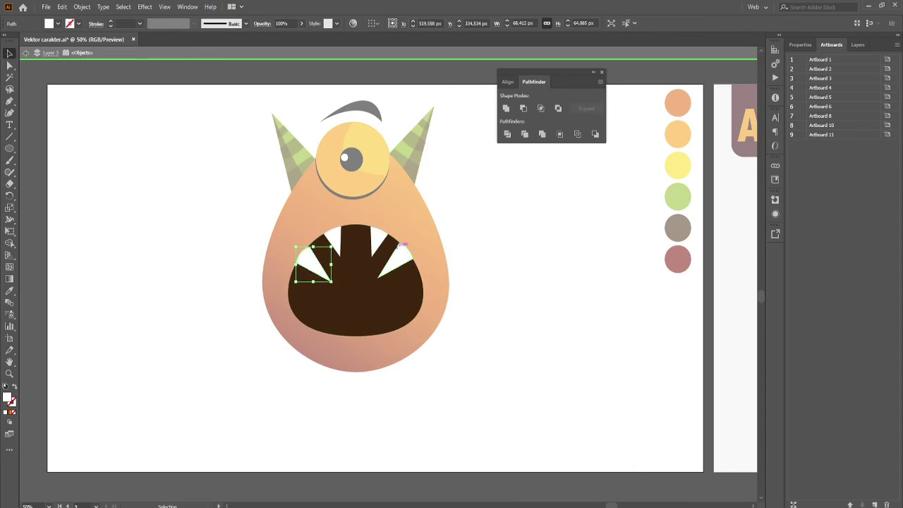
key(ctrl+shift+a)
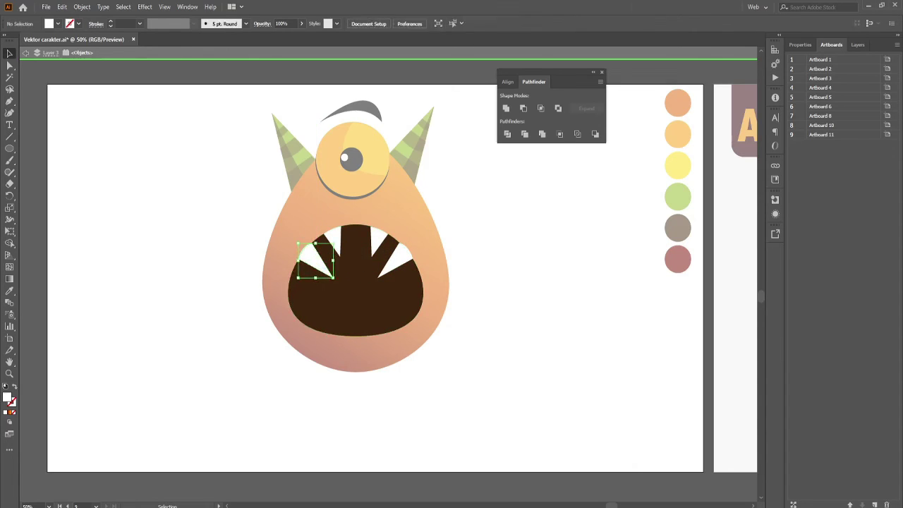
key(Escape)
- Select the upper teeth and bring up their Reflect settings
click(310, 251)
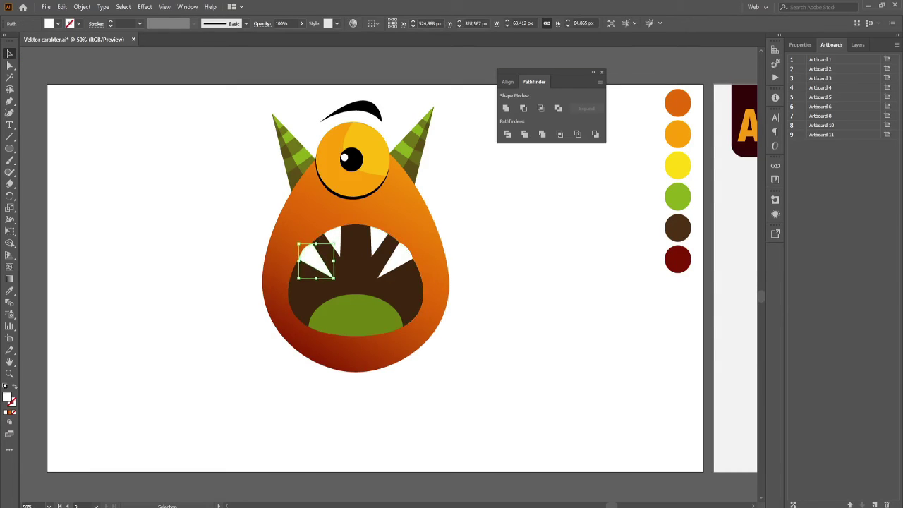
click(393, 261)
key(ctrl+shift+a)
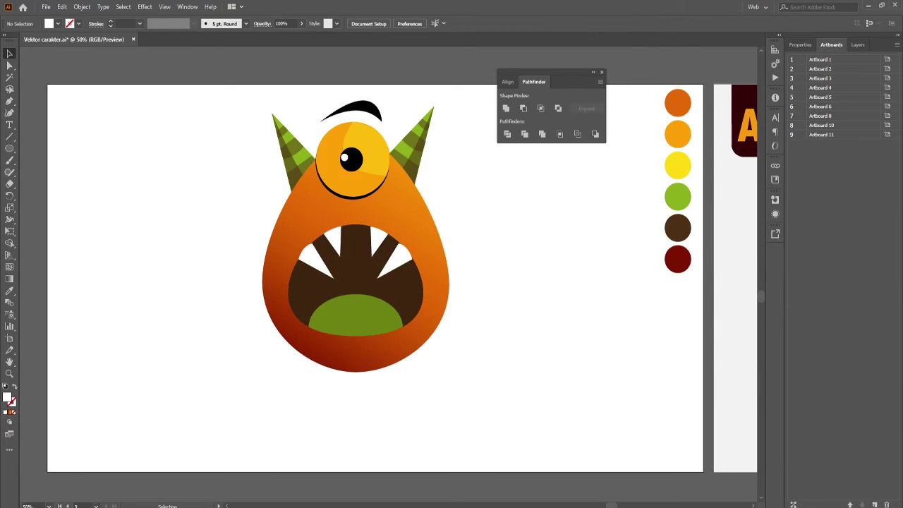
click(367, 244)
right_click(343, 238)
click(505, 426)
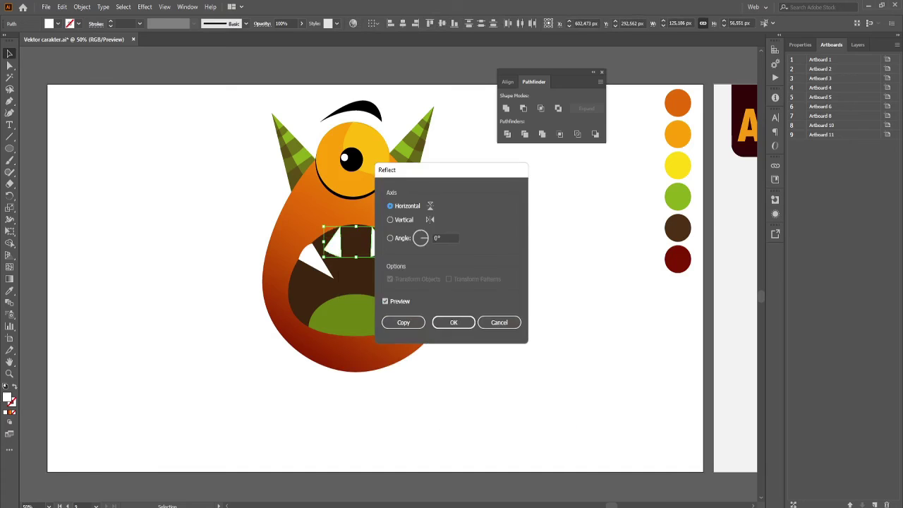
- Mirror a copy of the teeth down onto the tongue and bring them to the front
click(403, 322)
drag(395, 321, 381, 326)
right_click(376, 325)
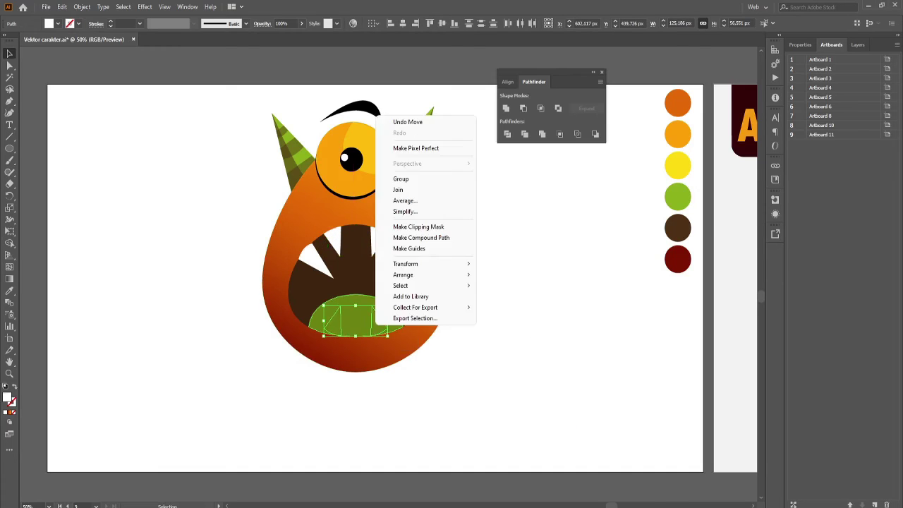
click(502, 296)
click(379, 321)
drag(331, 351, 381, 351)
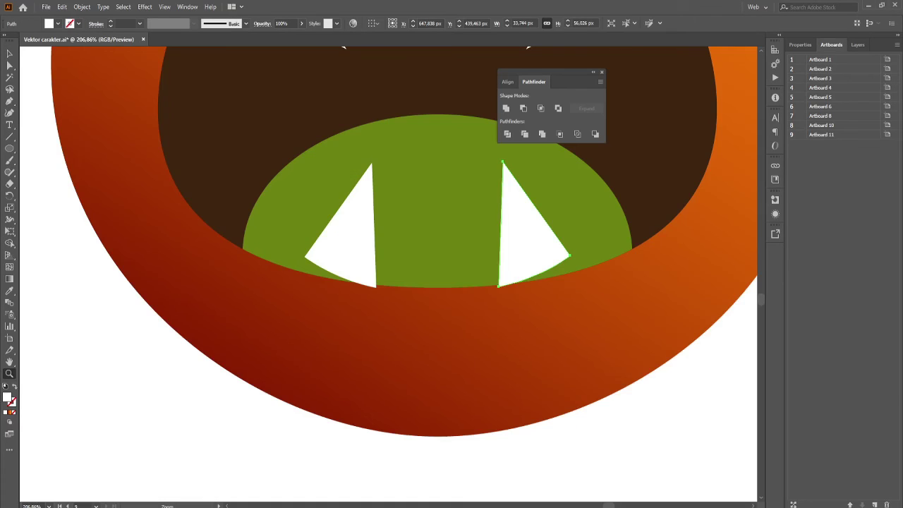
- Bend the bases of the left and right lower teeth to follow the mouth edge
key(v)
click(346, 233)
shift+click(547, 267)
key(a)
shift+click(438, 212)
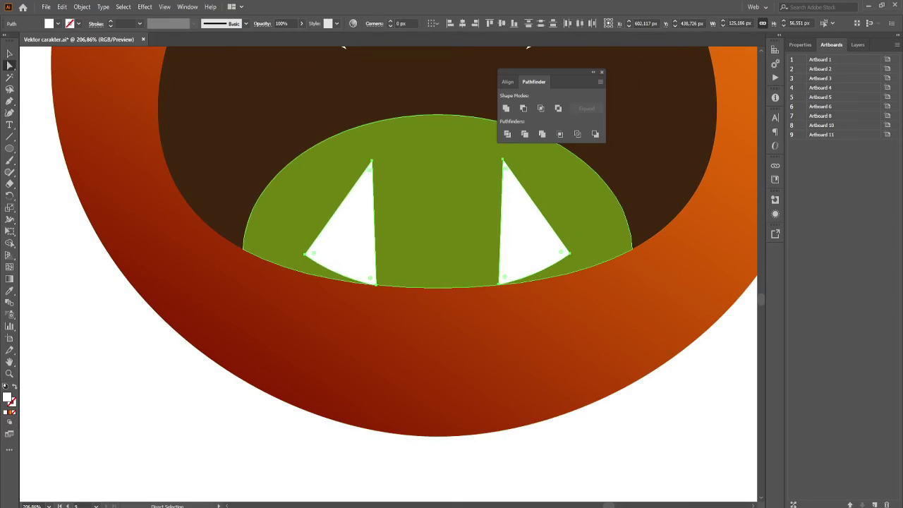
drag(305, 254, 290, 269)
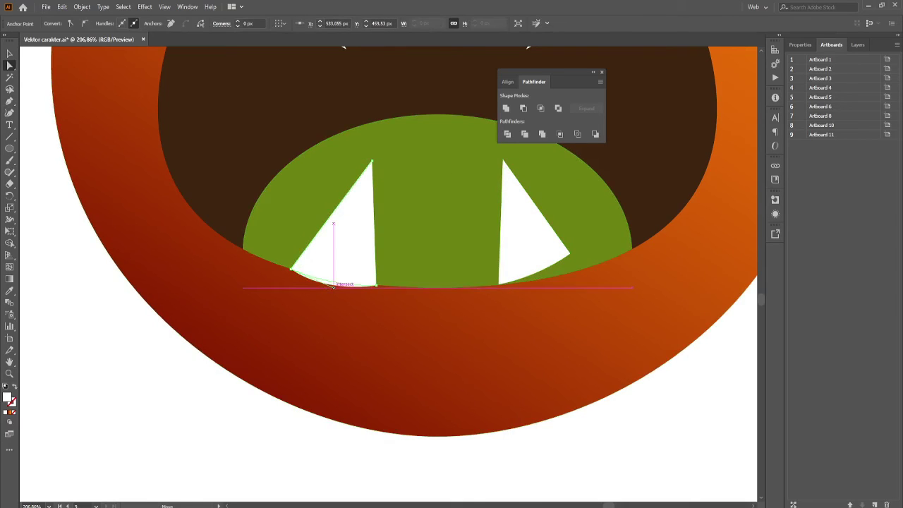
mouse_move(569, 254)
mouse_down()
mouse_move(582, 270)
mouse_move(548, 293)
mouse_up()
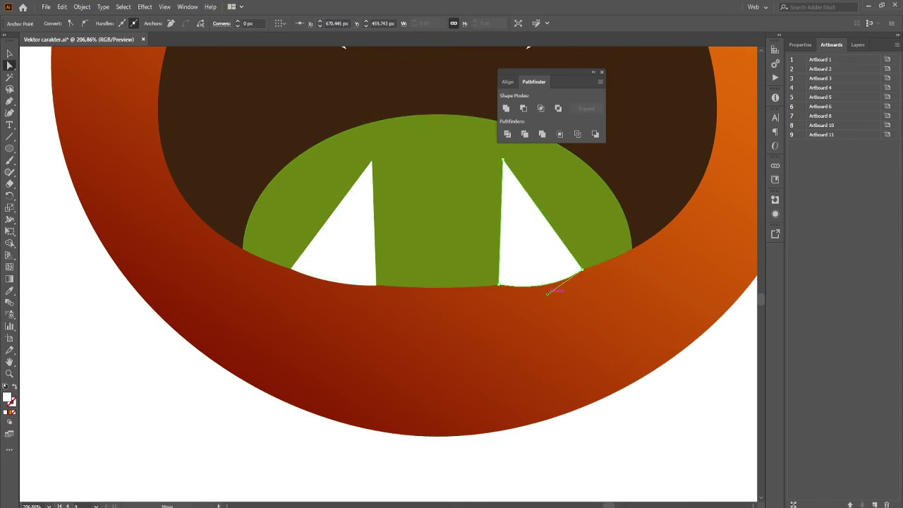
key(ctrl+shift+a)
key(ctrl+minus)
key(ctrl+minus)
key(ctrl+minus)
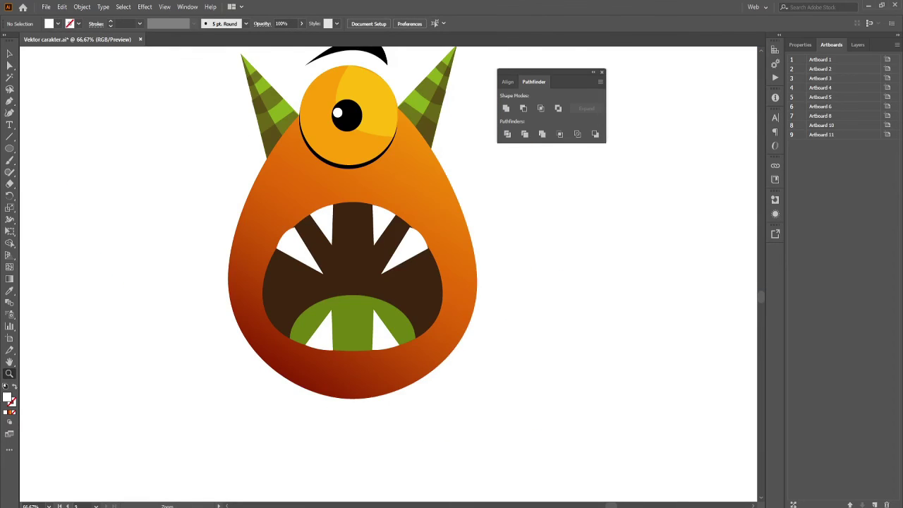
key(ctrl+plus)
key(ctrl+plus)
- Round the top points of the upper-left and upper-right side teeth
key(a)
click(238, 180)
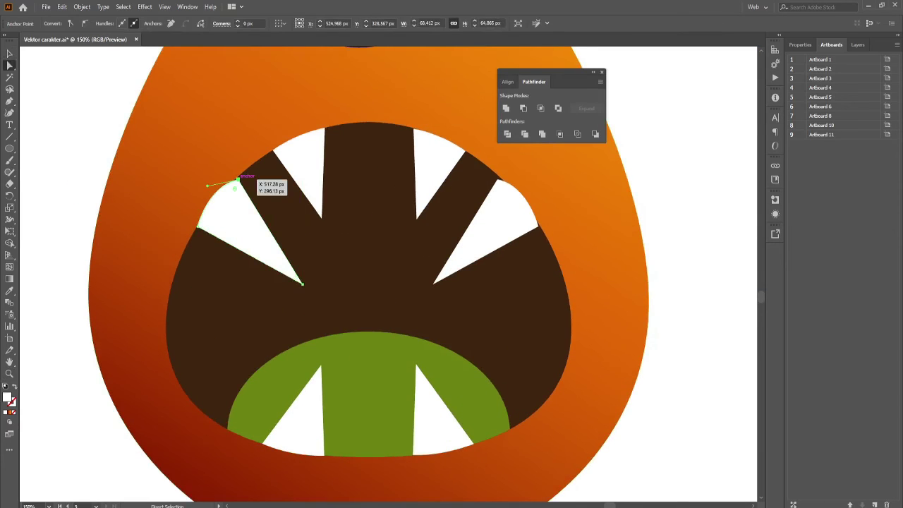
drag(238, 180, 242, 174)
click(499, 181)
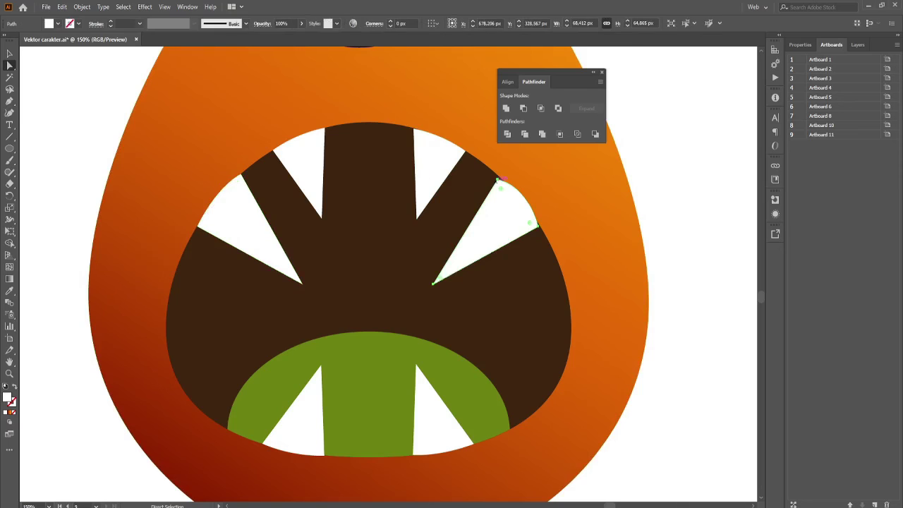
drag(499, 181, 528, 190)
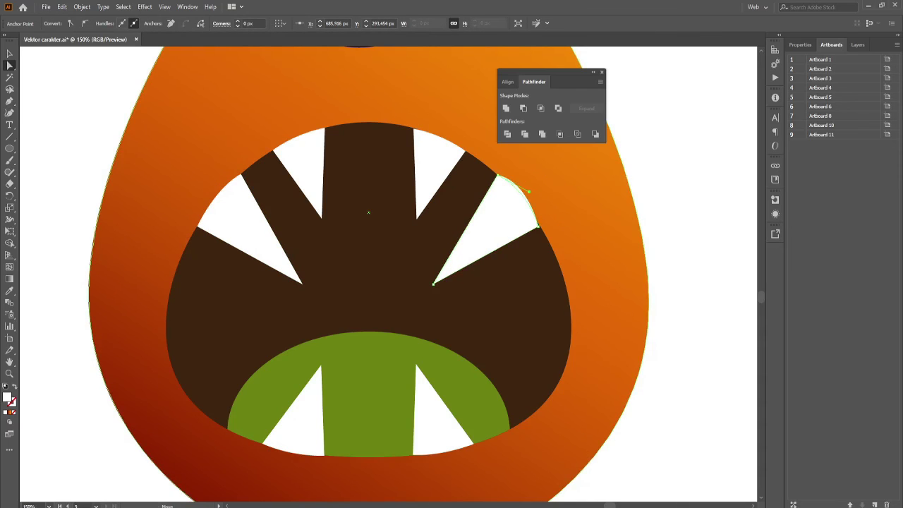
key(ctrl+shift+a)
key(ctrl+minus)
key(ctrl+minus)
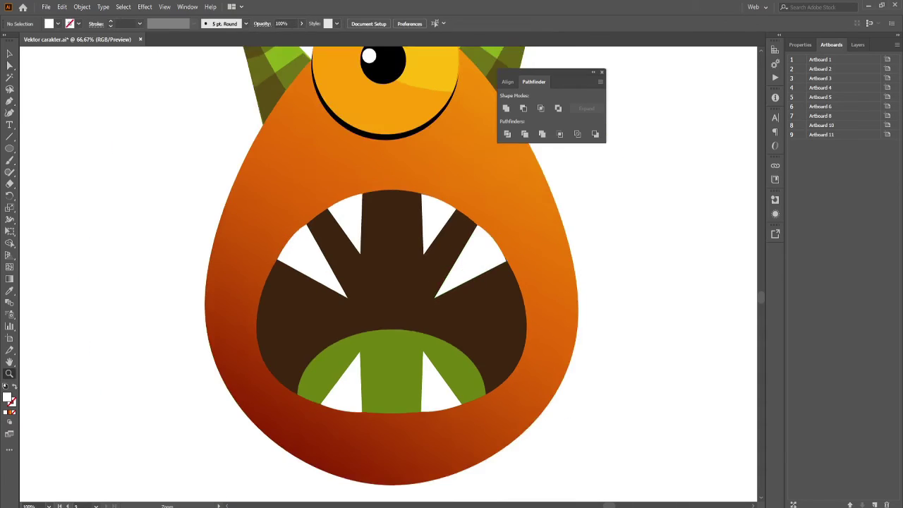
key(ctrl+minus)
- Pen a closed arched shadow shape across the lower mouth and fill it darker brown
drag(375, 210, 367, 244)
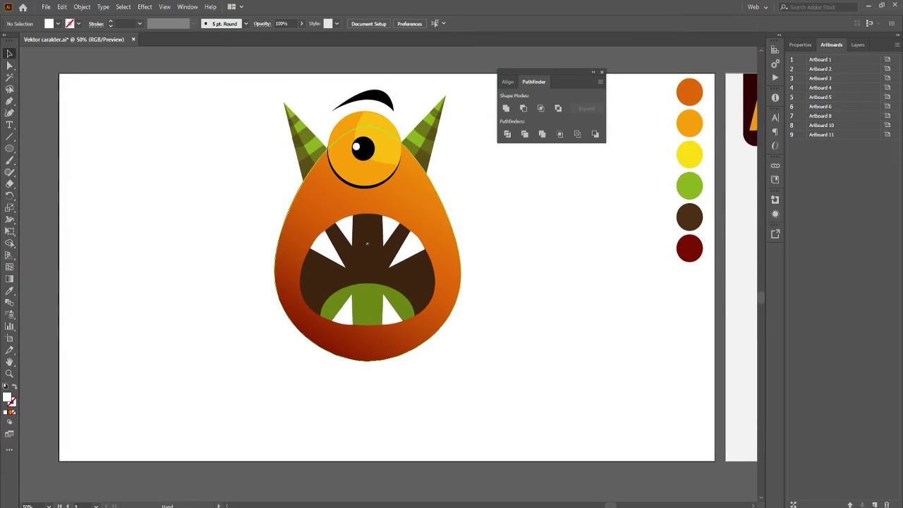
click(367, 261)
key(ctrl+shift+a)
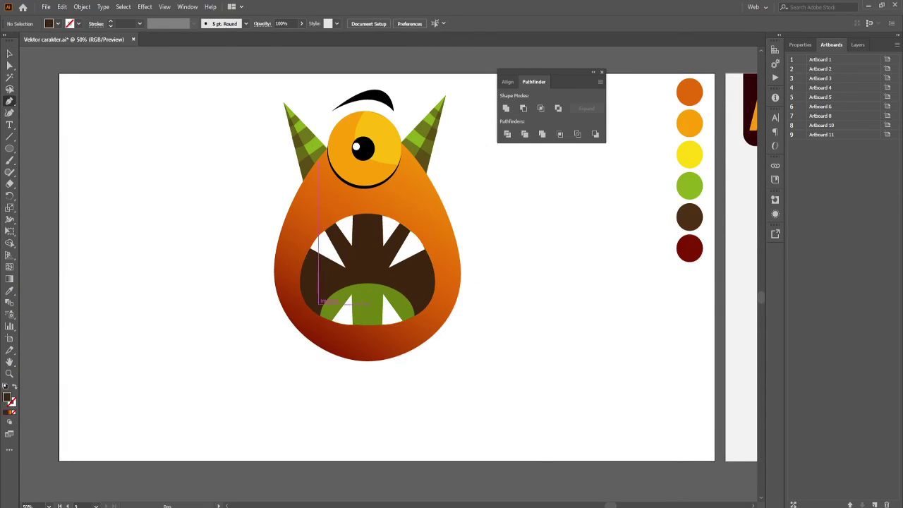
click(310, 306)
drag(483, 366, 484, 379)
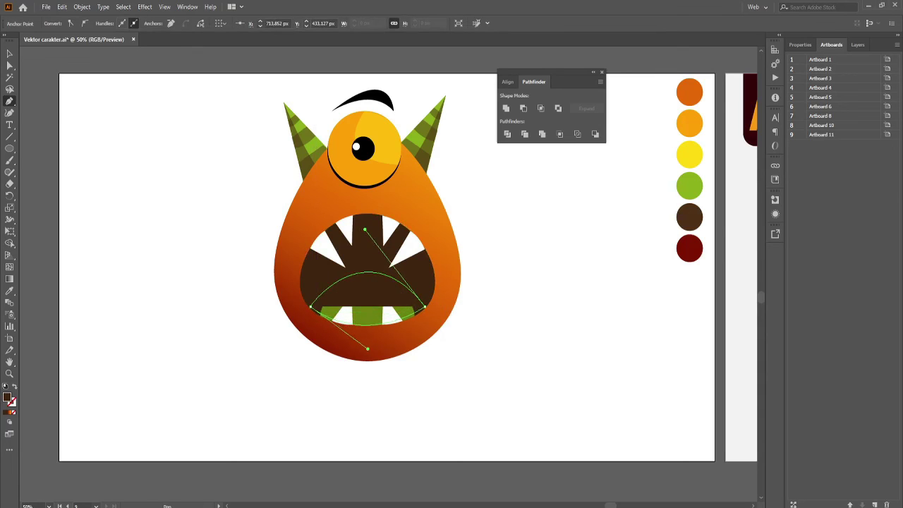
drag(376, 347, 369, 342)
key(v)
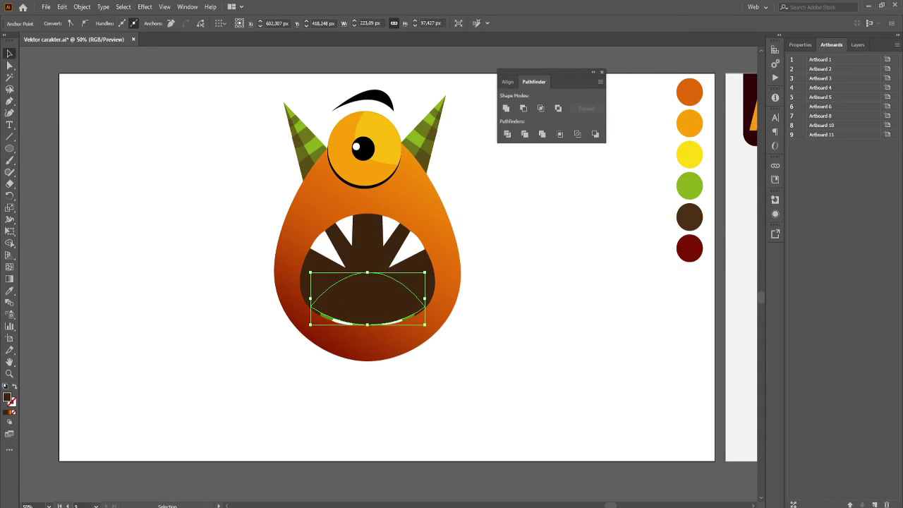
double_click(7, 397)
key(Return)
- Nudge the shadow down, bulge its bottom curve lower, and lower its right corner
key(a)
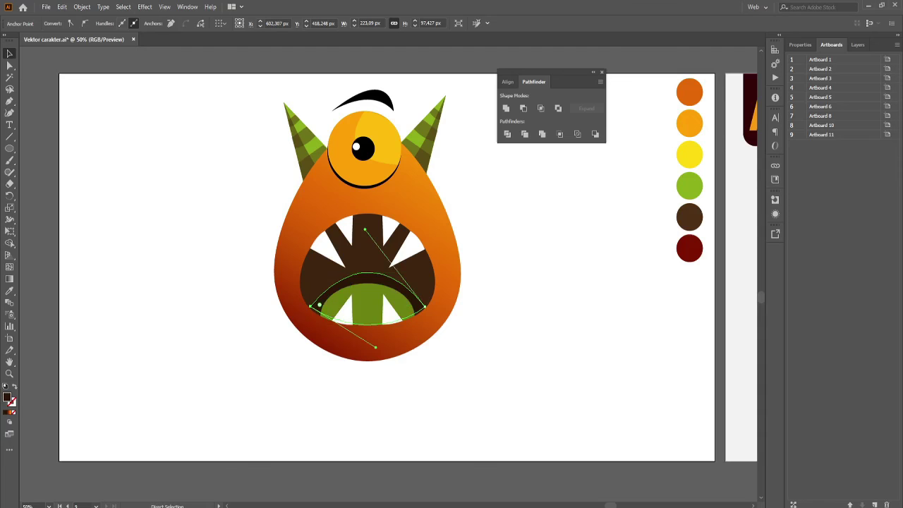
key(Down)
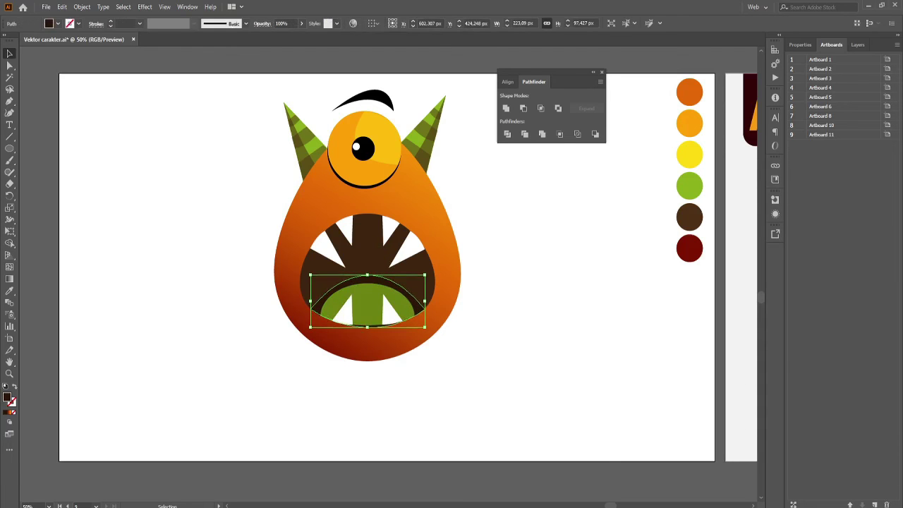
click(339, 313)
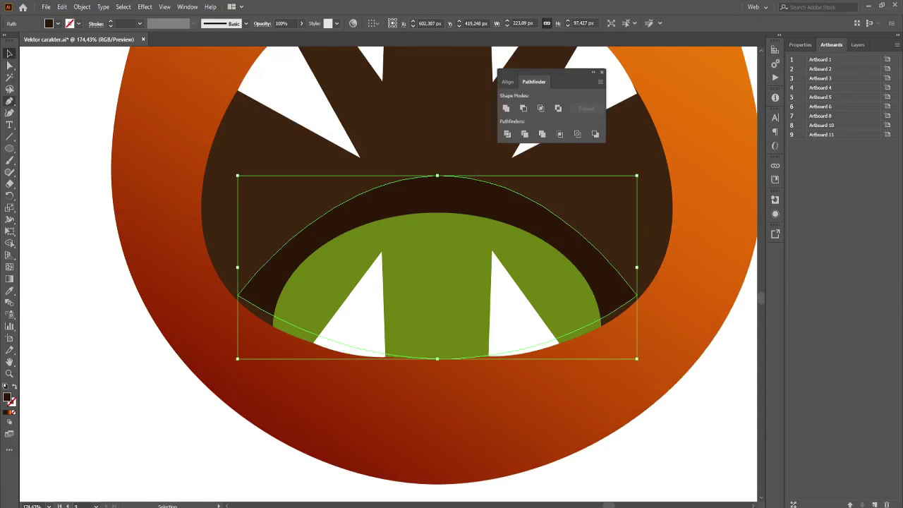
click(243, 294)
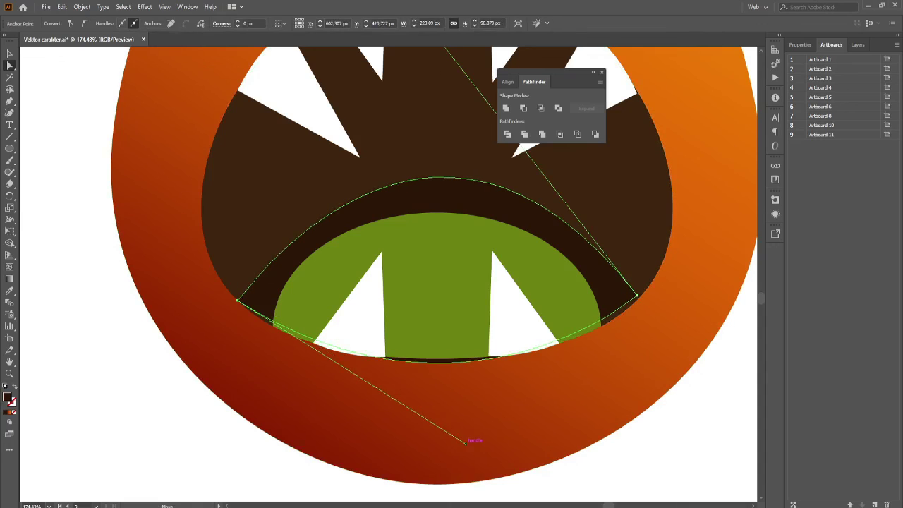
drag(465, 438, 462, 463)
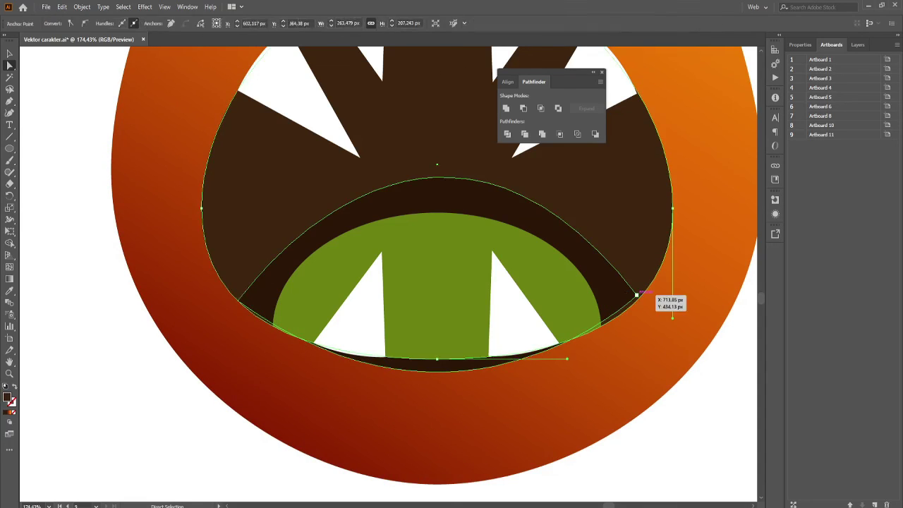
click(637, 295)
drag(637, 295, 637, 301)
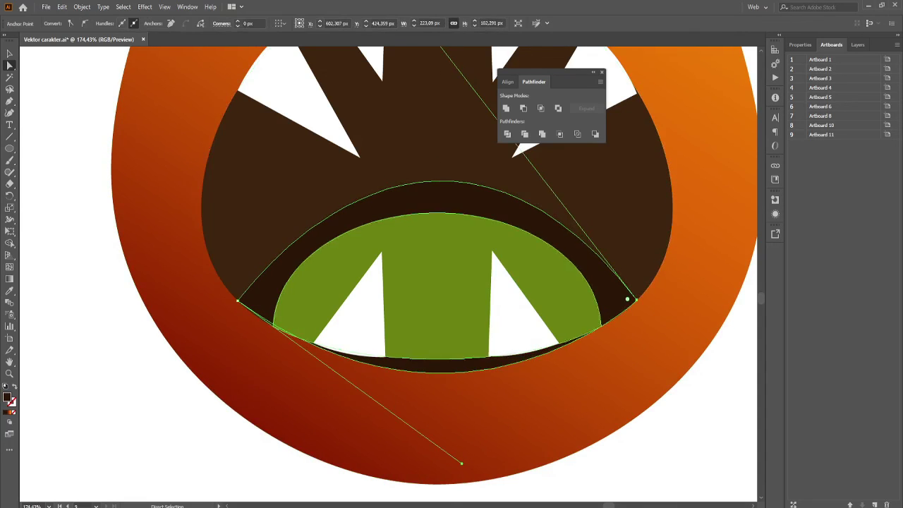
- Smooth the shadow's lower curve with the Curvature tool to fit the tongue edge
key(shift+grave)
drag(447, 371, 446, 358)
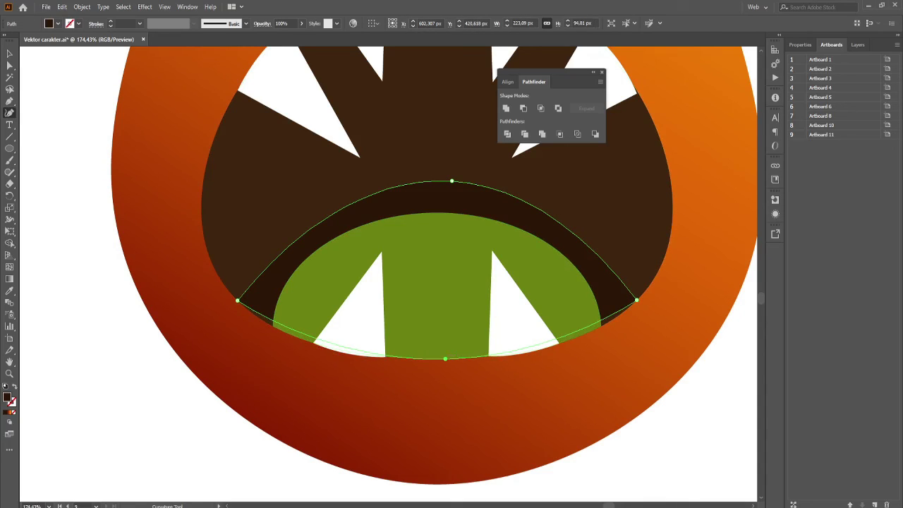
drag(271, 319, 273, 326)
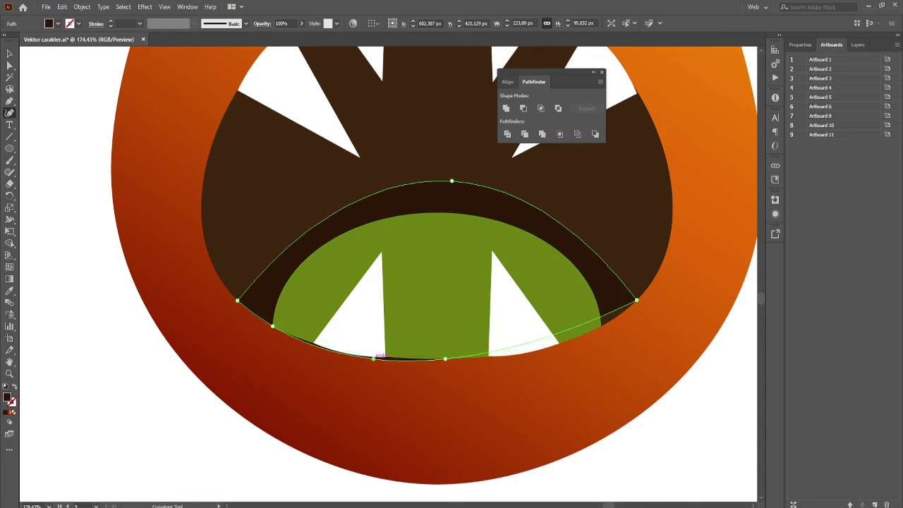
drag(373, 358, 376, 355)
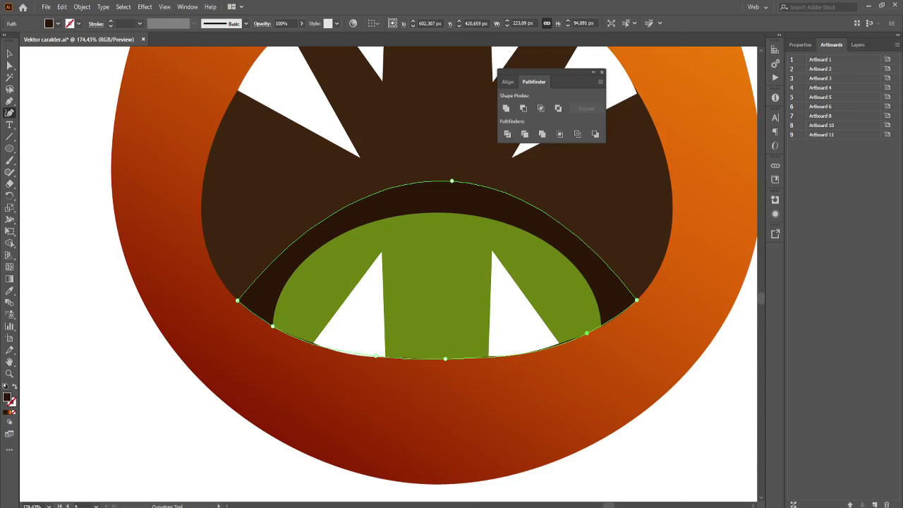
key(ctrl+shift+a)
- Fit the artboard in view, group every monster part, and drag the group slightly right and down
key(z)
key(ctrl+0)
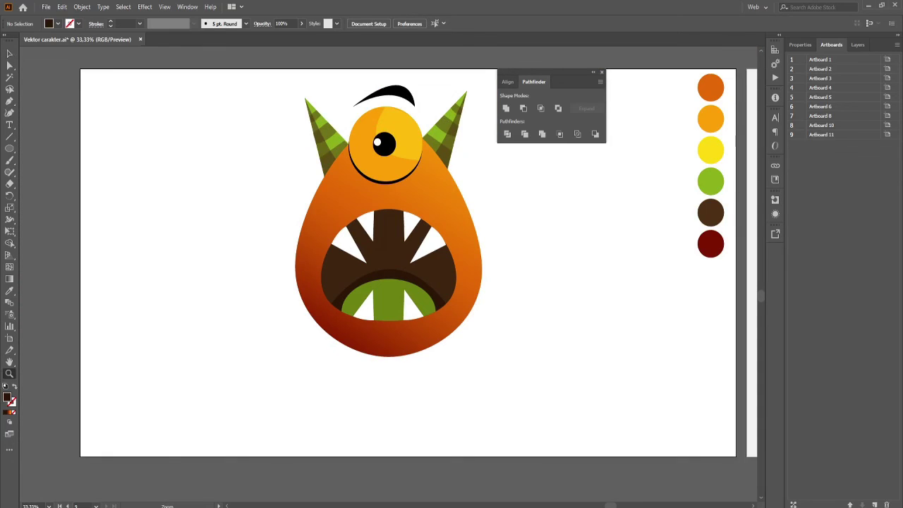
key(v)
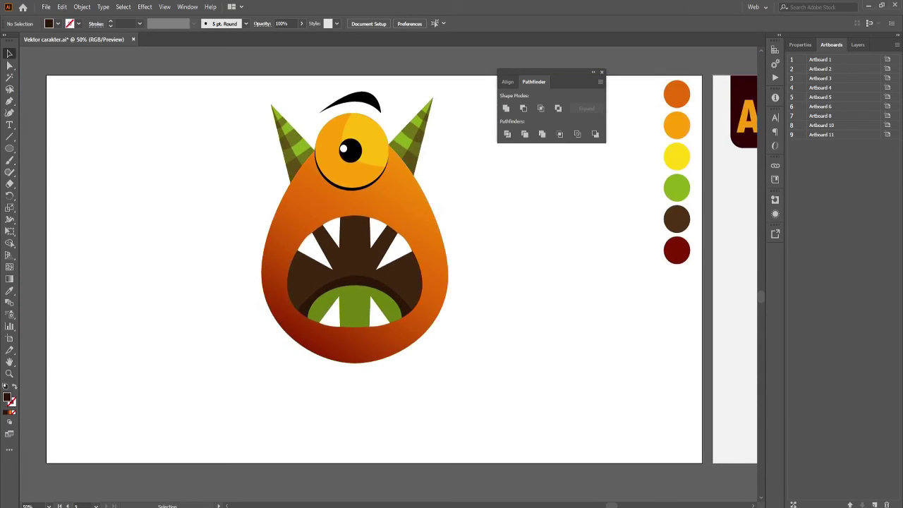
click(602, 72)
right_click(363, 196)
click(414, 275)
drag(395, 233, 416, 251)
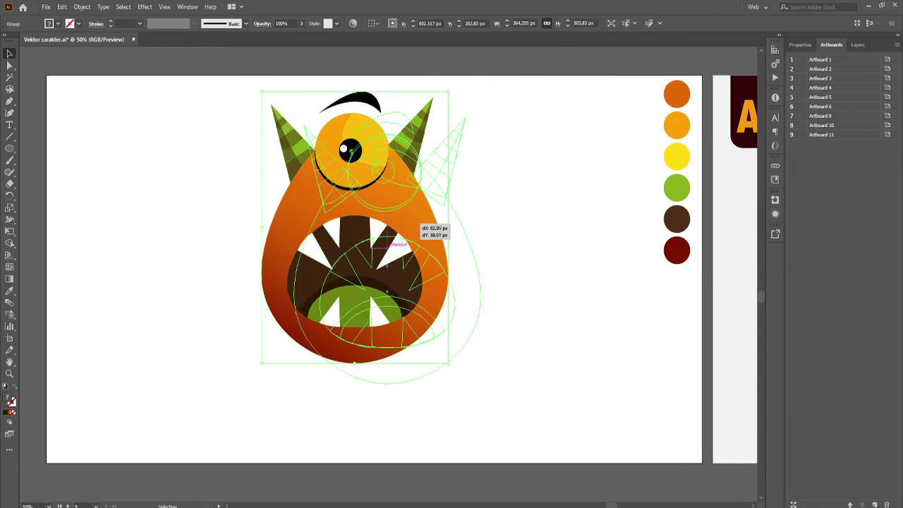